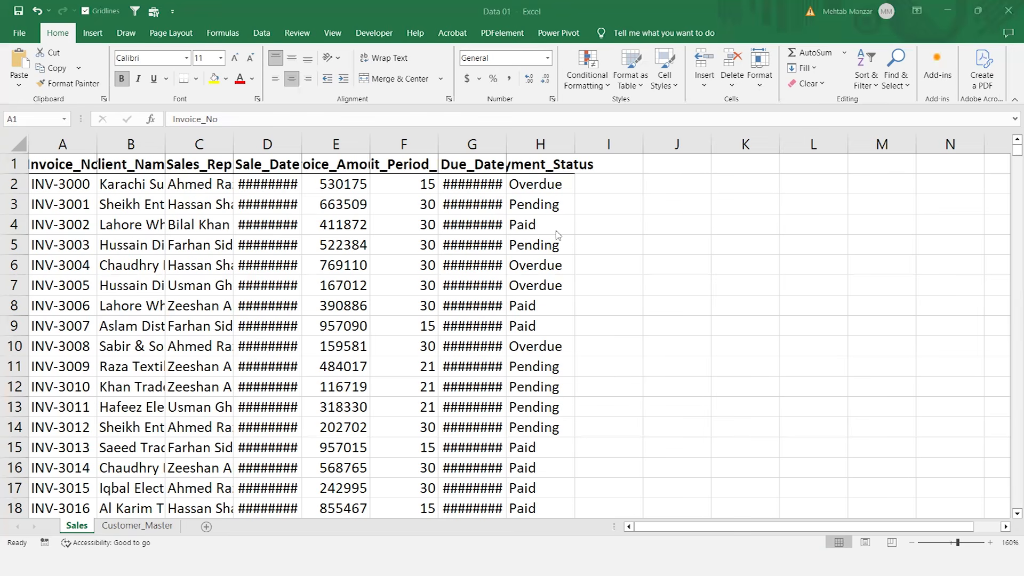
# - Review the Sales sheet's column headers from Invoice_No to Due_Date and the first record's credit period and payment status
pyautogui.click(54, 160)
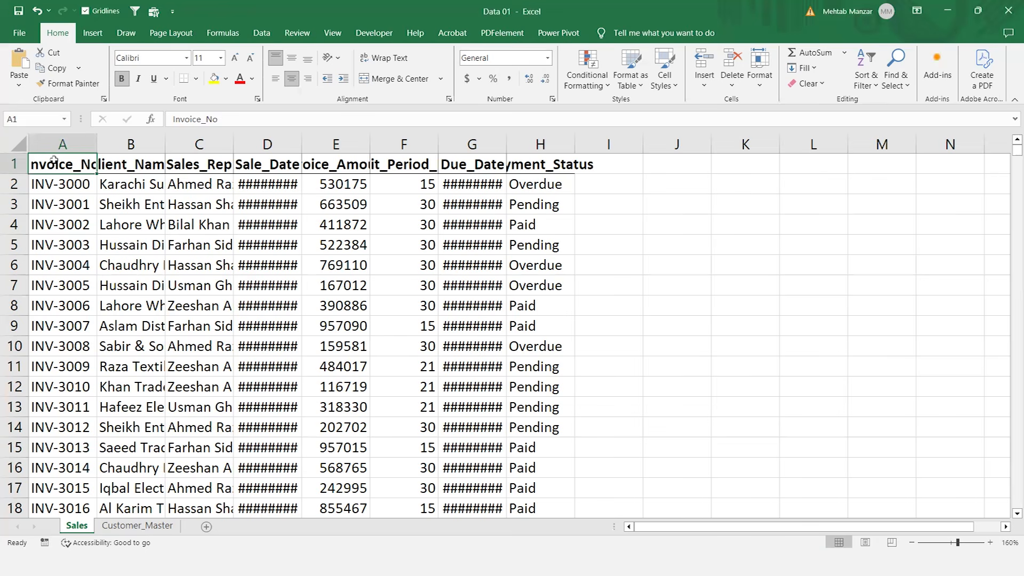
pyautogui.press('Right')
pyautogui.press('Right')
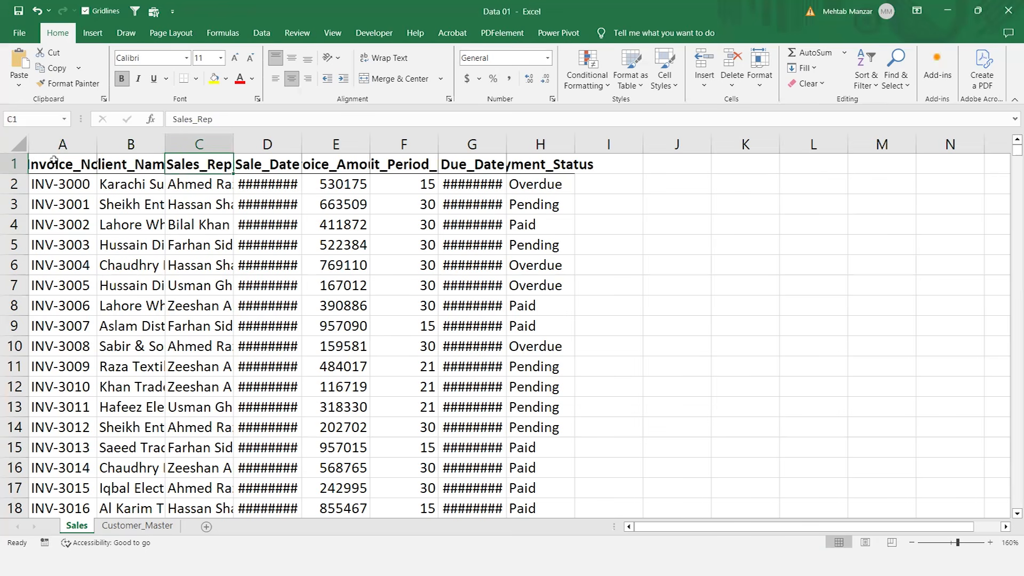
pyautogui.press('Right')
pyautogui.press('Right')
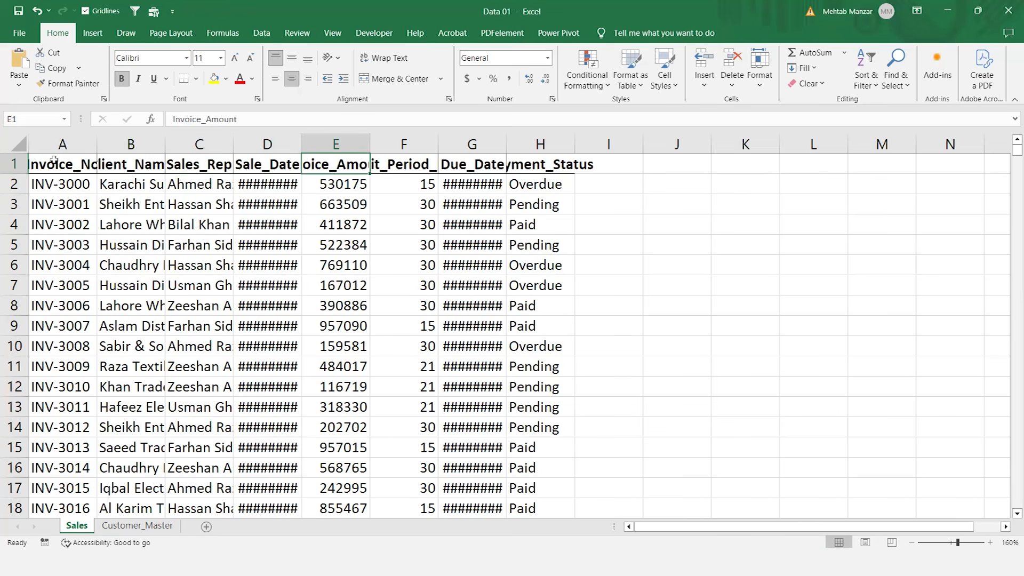
pyautogui.press('Right')
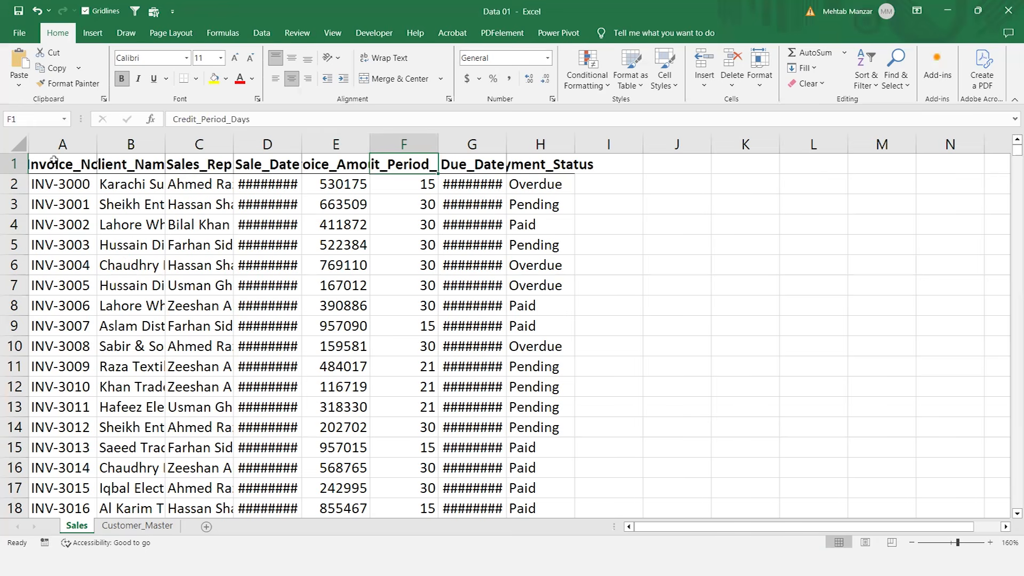
pyautogui.press('Right')
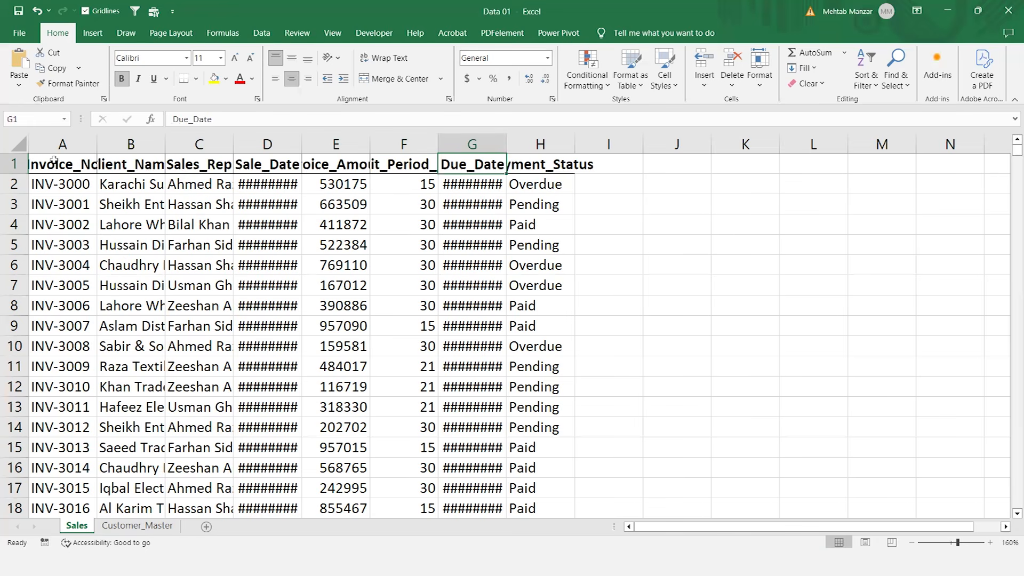
pyautogui.press('Left')
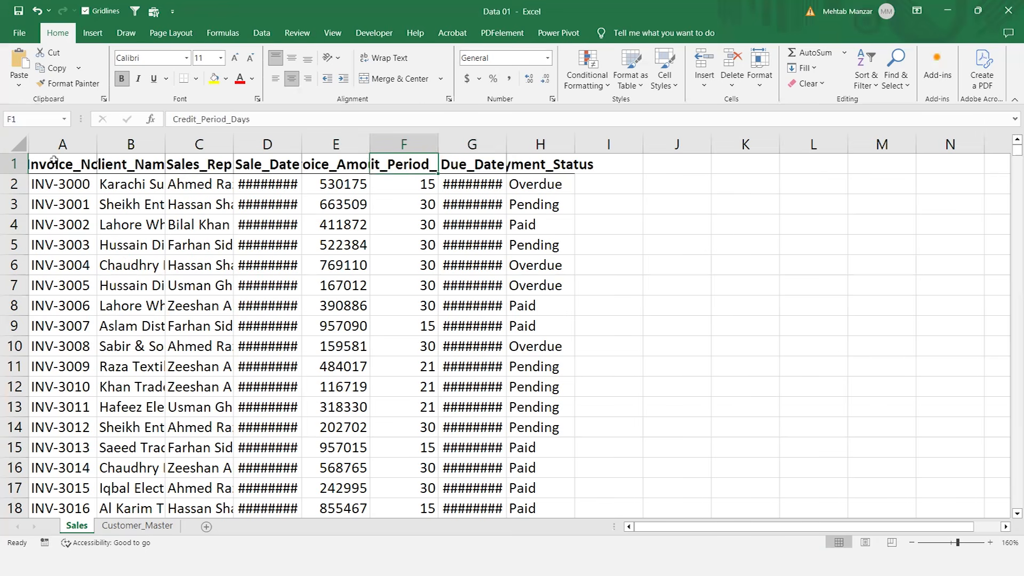
pyautogui.press('Down')
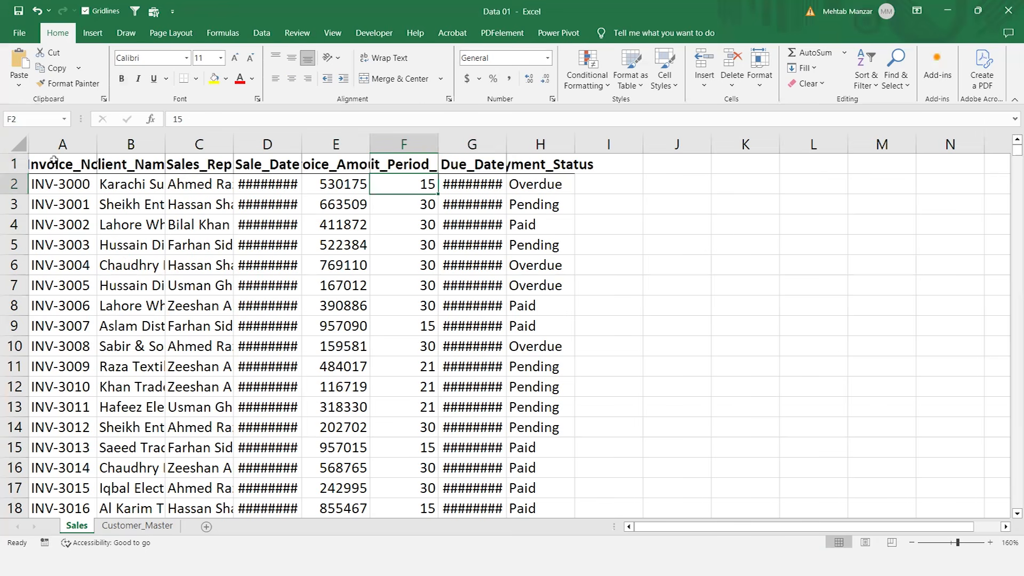
pyautogui.press('Right')
pyautogui.press('Right')
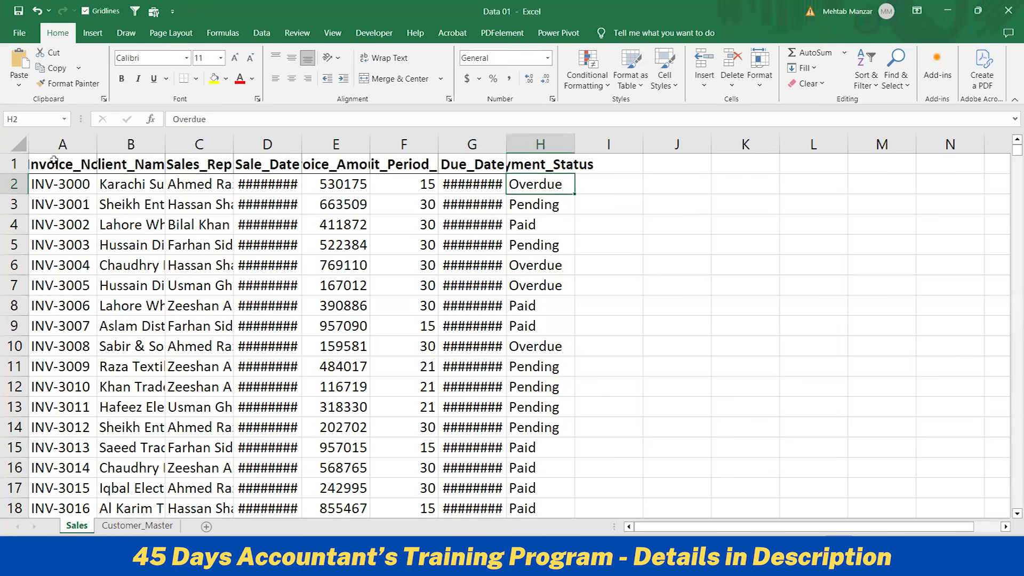
# - Check the first invoice record's client name, sale date, invoice amount and credit period fields
pyautogui.press('Left')
pyautogui.press('Left')
pyautogui.press('Left')
pyautogui.press('Left')
pyautogui.press('Left')
pyautogui.press('Left')
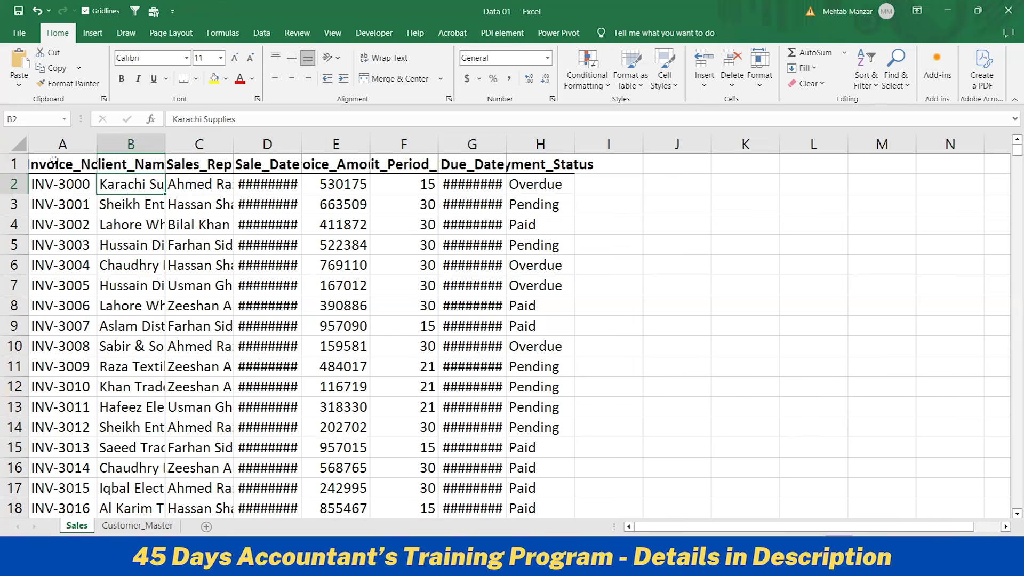
pyautogui.press('Up')
pyautogui.press('Right')
pyautogui.press('Right')
pyautogui.press('Down')
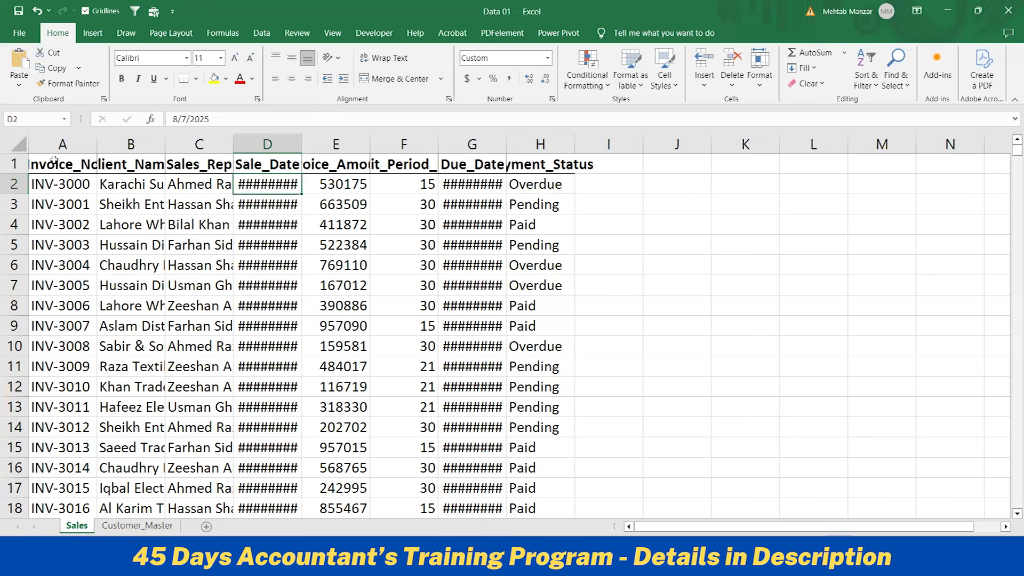
pyautogui.press('Right')
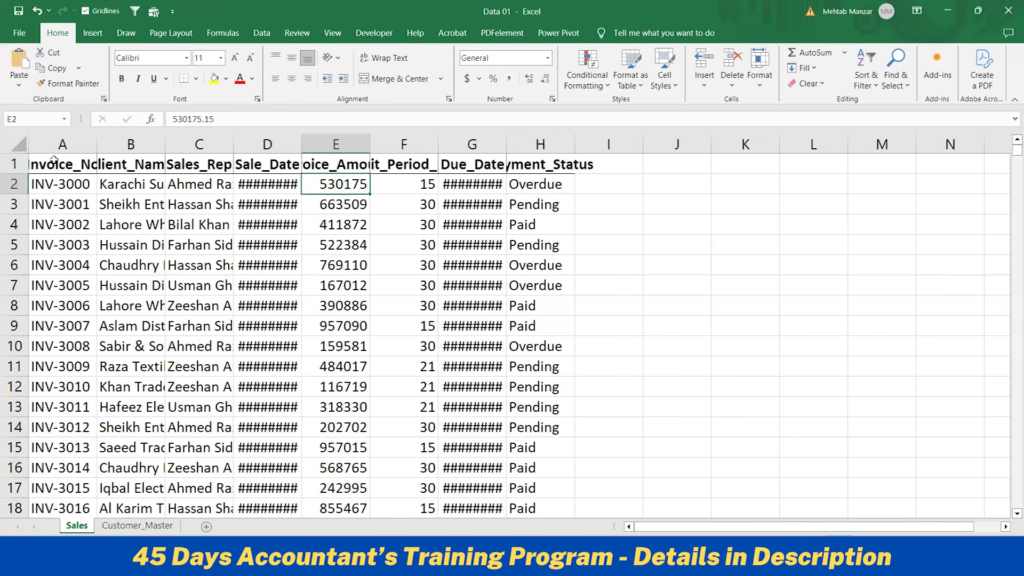
pyautogui.press('Left')
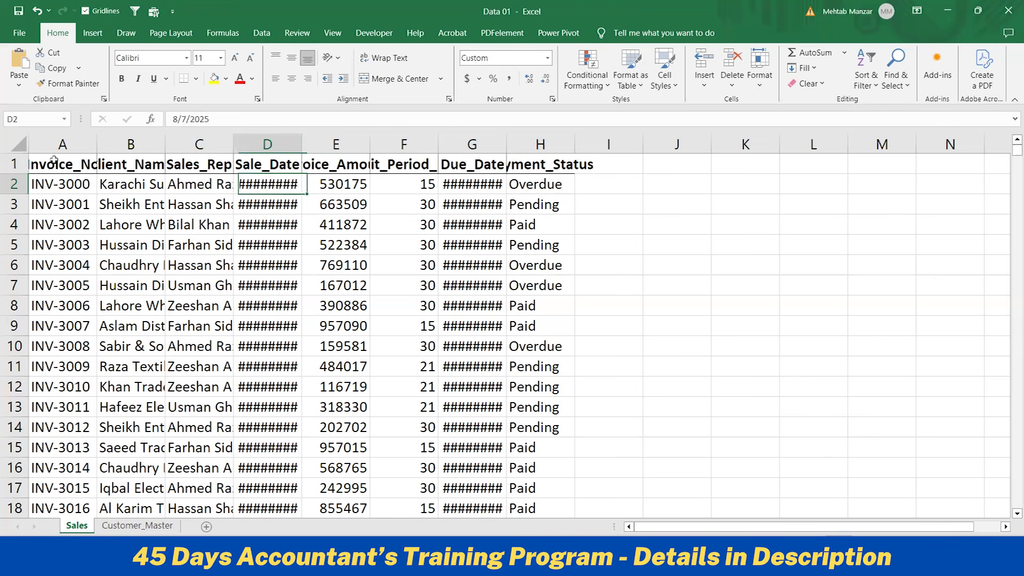
pyautogui.press('Right')
pyautogui.press('Right')
pyautogui.press('Right')
pyautogui.press('Left')
pyautogui.press('Left')
pyautogui.press('Left')
pyautogui.press('Left')
pyautogui.press('Left')
# - Examine the invoice records further down the Sales sheet for blank rows and duplicate invoice numbers
pyautogui.hotkey('ctrl', 'Down')
pyautogui.press('Down')
pyautogui.press('Down')
pyautogui.press('Up')
pyautogui.press('Down')
pyautogui.press('Down')
pyautogui.press('Down')
pyautogui.press('Down')
pyautogui.hotkey('ctrl', 'Down')
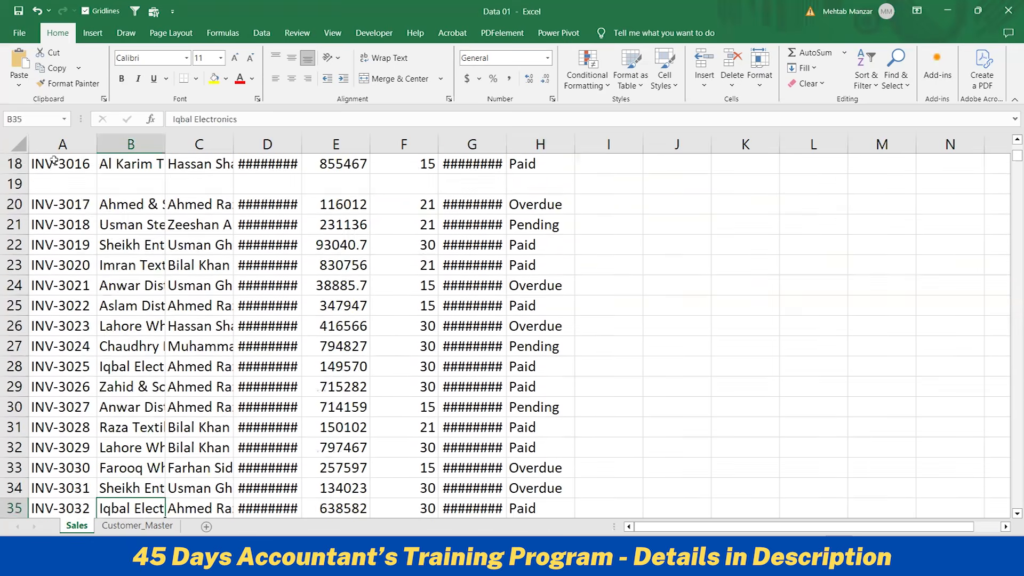
pyautogui.press('Down')
pyautogui.press('Down')
pyautogui.press('Down')
pyautogui.press('Down')
pyautogui.press('Down')
pyautogui.press('Down')
pyautogui.press('Down')
pyautogui.press('Down')
pyautogui.press('Down')
pyautogui.press('Down')
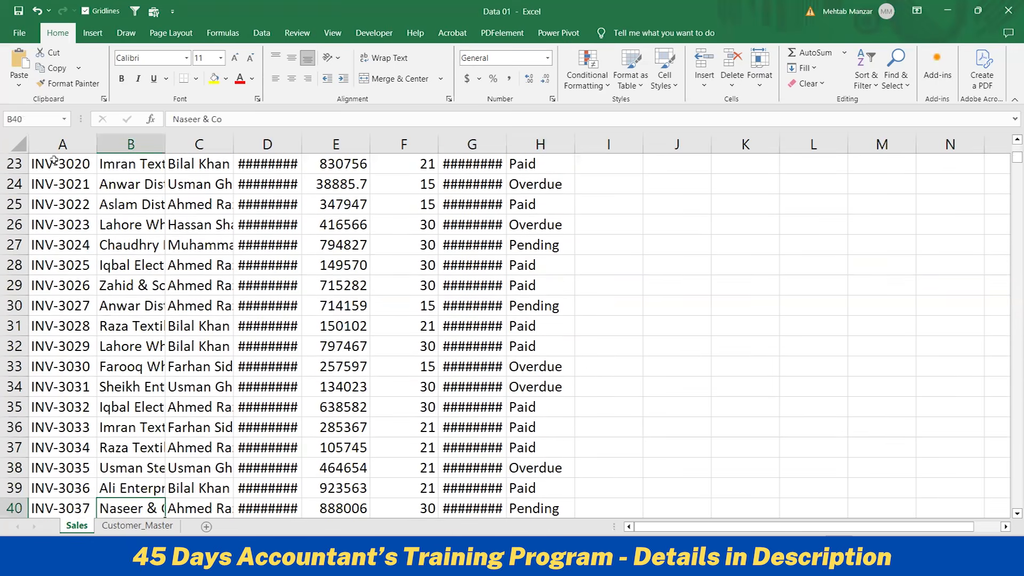
pyautogui.scroll(-1, 54, 159)
pyautogui.press('Up')
pyautogui.press('Up')
pyautogui.press('Left')
pyautogui.hotkey('shift', 'Down')
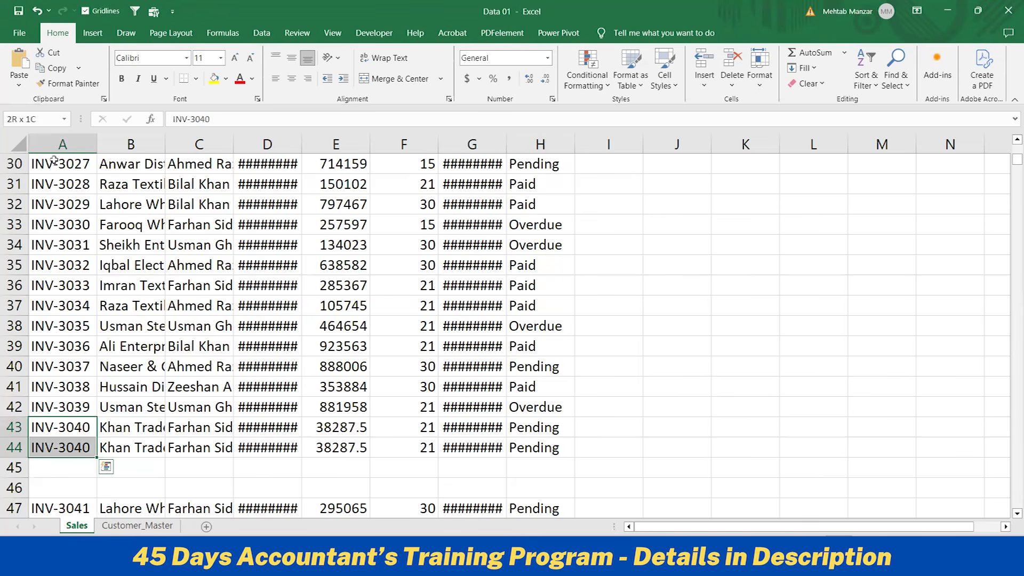
# - Return to cell A1 at the start of the Sales data
pyautogui.press('Up')
pyautogui.press('Up')
pyautogui.press('Up')
pyautogui.press('Up')
pyautogui.press('Up')
pyautogui.press('Up')
pyautogui.press('Up')
pyautogui.press('Up')
pyautogui.press('Up')
pyautogui.press('Up')
pyautogui.press('Up')
pyautogui.press('Up')
pyautogui.press('Up')
pyautogui.press('Up')
pyautogui.press('Up')
pyautogui.press('Up')
pyautogui.press('Up')
pyautogui.press('Up')
pyautogui.press('Up')
pyautogui.press('Up')
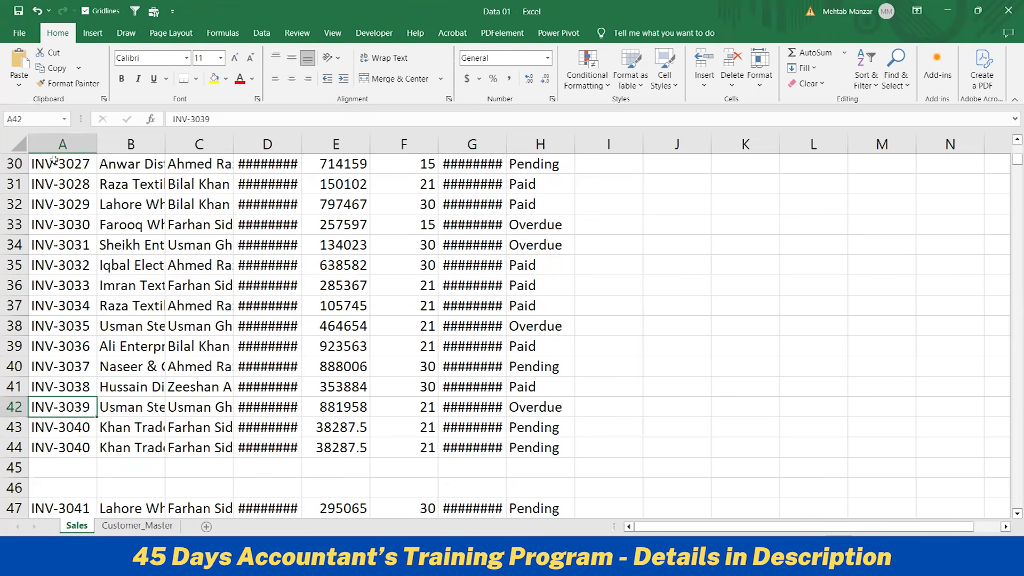
pyautogui.press('Up')
pyautogui.press('Up')
pyautogui.press('Up')
pyautogui.press('Up')
pyautogui.press('Up')
pyautogui.press('Up')
pyautogui.press('Up')
pyautogui.press('Up')
pyautogui.press('Up')
pyautogui.press('Up')
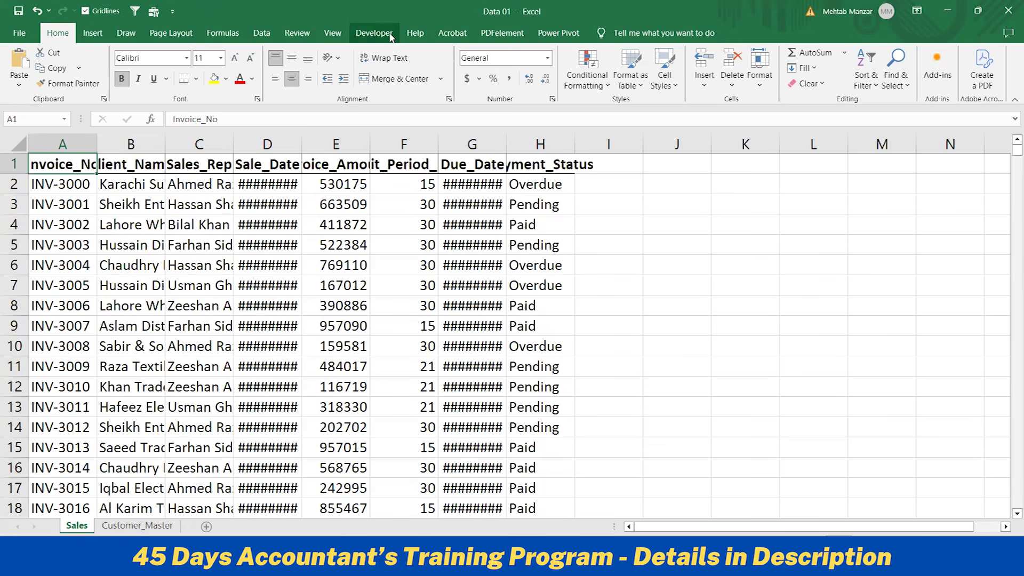
# - Check in the ribbon customization options whether the Developer tab is enabled, then close them without changes
pyautogui.rightClick(432, 64)
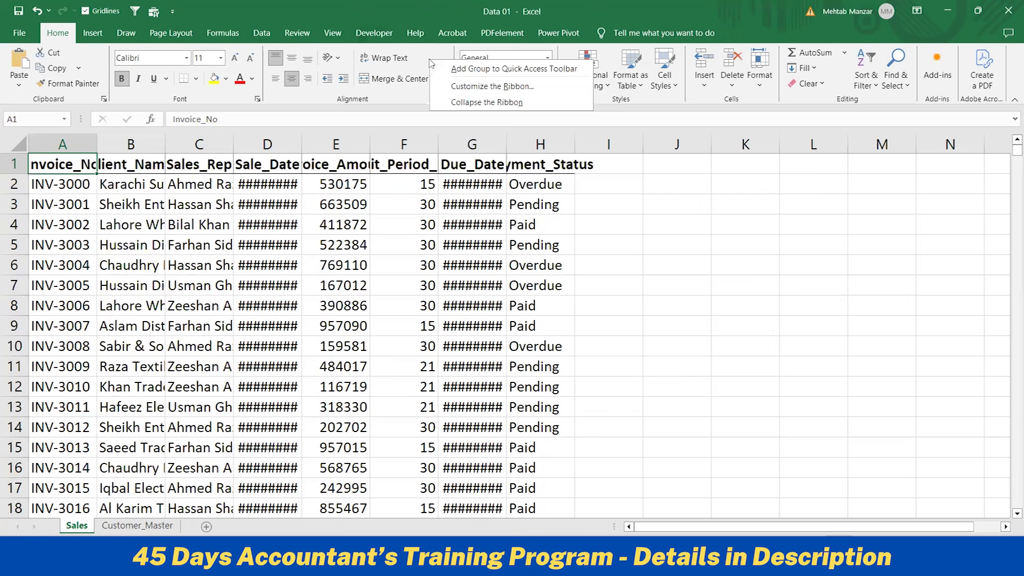
pyautogui.click(484, 88)
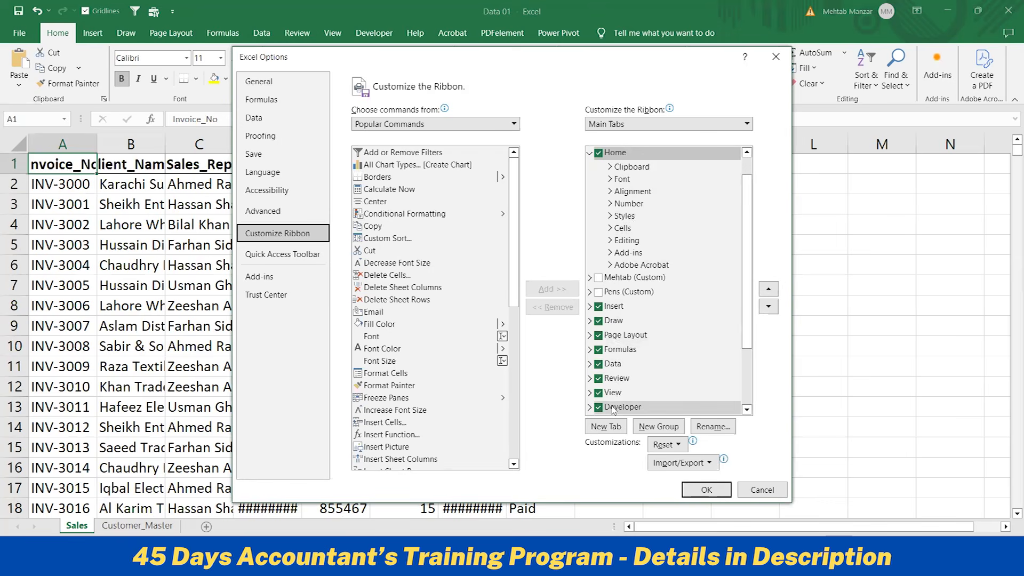
pyautogui.click(771, 489)
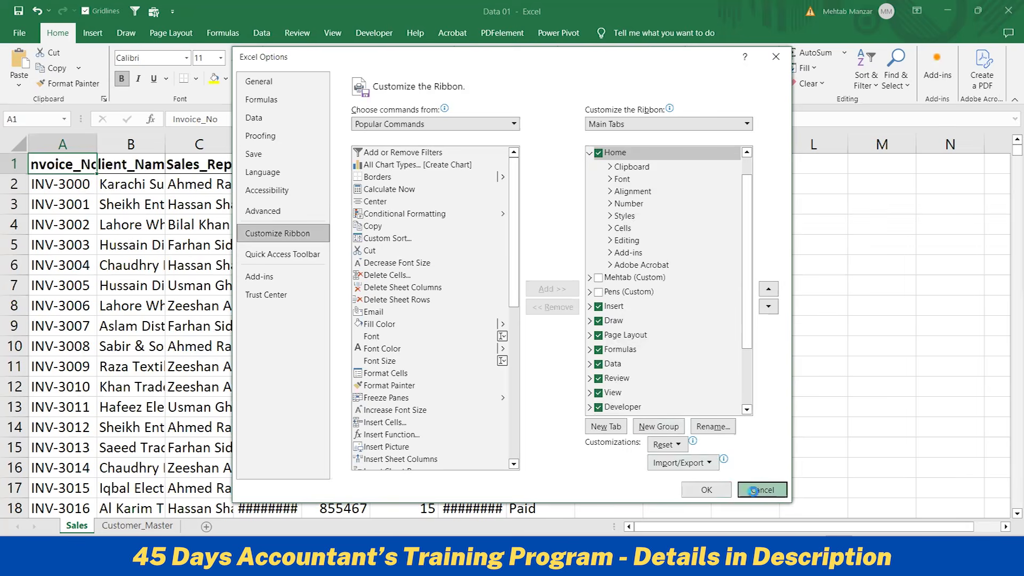
# - Start recording a macro named Revenue_Working, stored in the Personal Macro Workbook
pyautogui.click(376, 33)
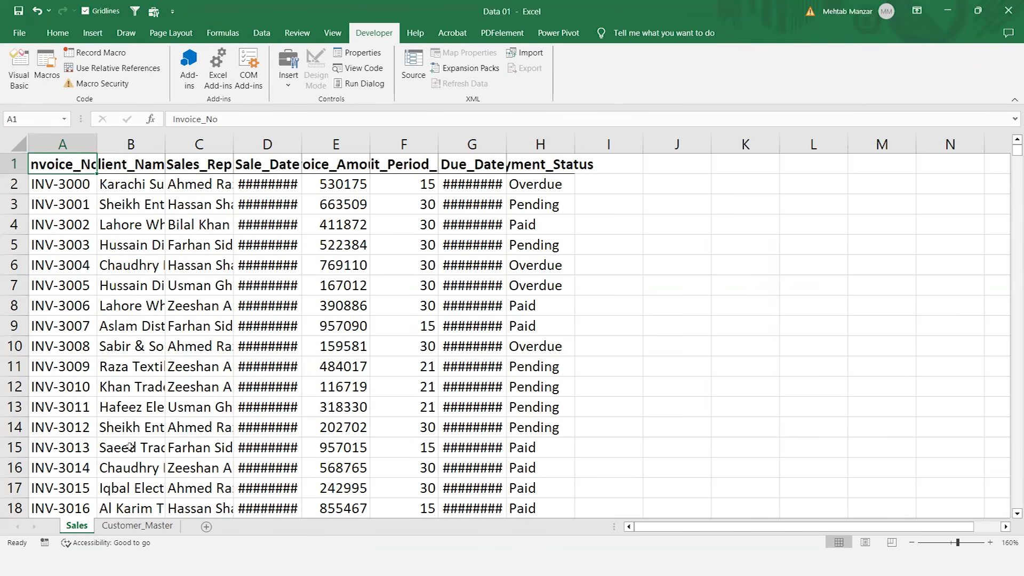
pyautogui.click(92, 53)
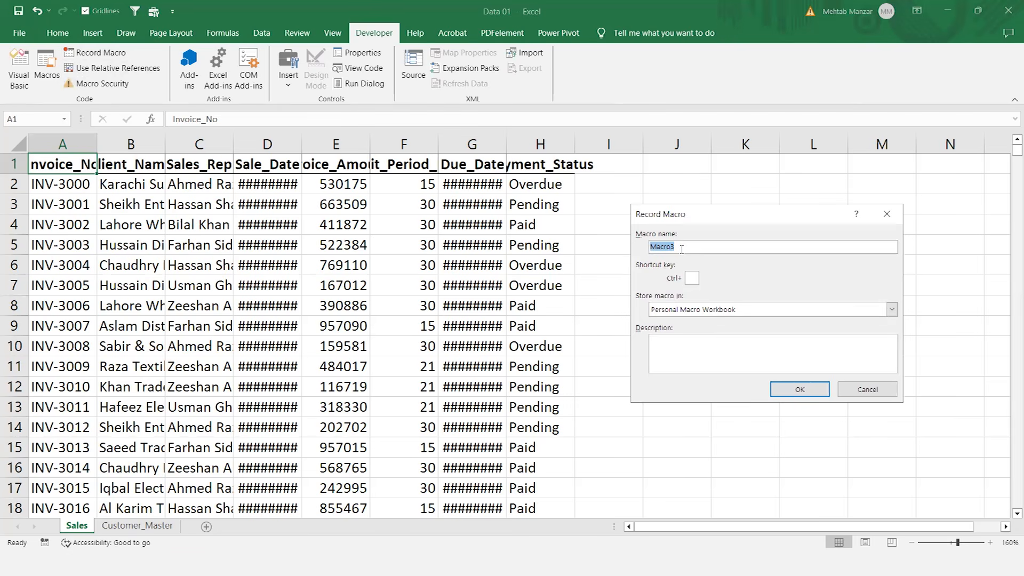
pyautogui.press('BackSpace')
pyautogui.write('Revenue_Working')
pyautogui.click(800, 389)
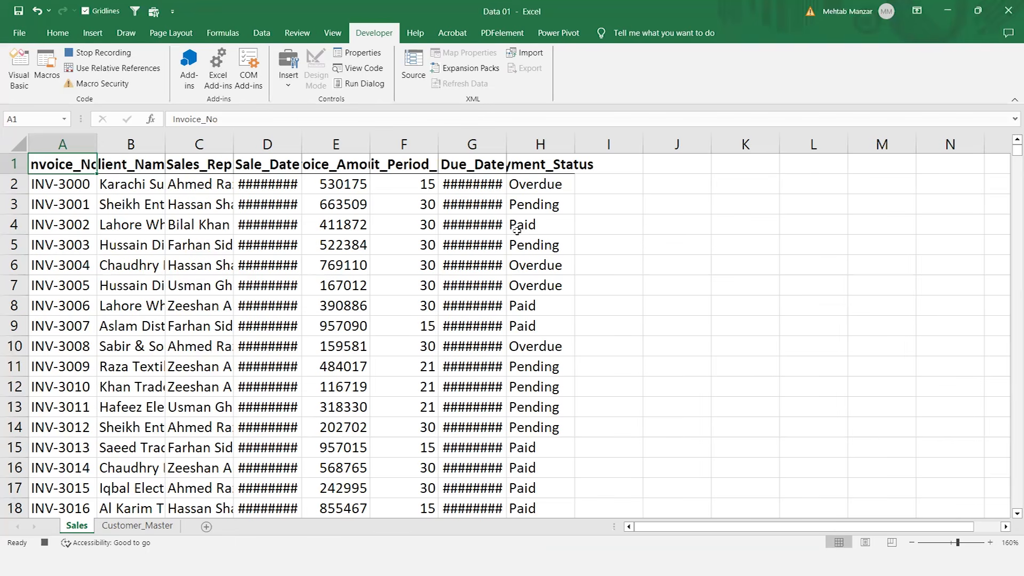
# - Select the Invoice_No column from cell A1 down through row 1161, including the blank rows in between
pyautogui.hotkey('shift', 'Down')
pyautogui.hotkey('shift', 'Down')
pyautogui.hotkey('shift', 'Down')
pyautogui.hotkey('shift', 'Down')
pyautogui.hotkey('shift', 'Down')
pyautogui.hotkey('shift', 'Down')
pyautogui.hotkey('shift', 'Down')
pyautogui.hotkey('shift', 'Down')
pyautogui.hotkey('shift', 'Down')
pyautogui.hotkey('shift', 'Down')
pyautogui.hotkey('shift', 'Down')
pyautogui.hotkey('shift', 'Down')
pyautogui.hotkey('shift', 'Down')
pyautogui.hotkey('shift', 'Down')
pyautogui.hotkey('shift', 'Down')
pyautogui.hotkey('shift', 'Down')
pyautogui.hotkey('shift', 'Down')
pyautogui.hotkey('shift', 'Down')
pyautogui.hotkey('shift', 'Down')
pyautogui.hotkey('shift', 'Down')
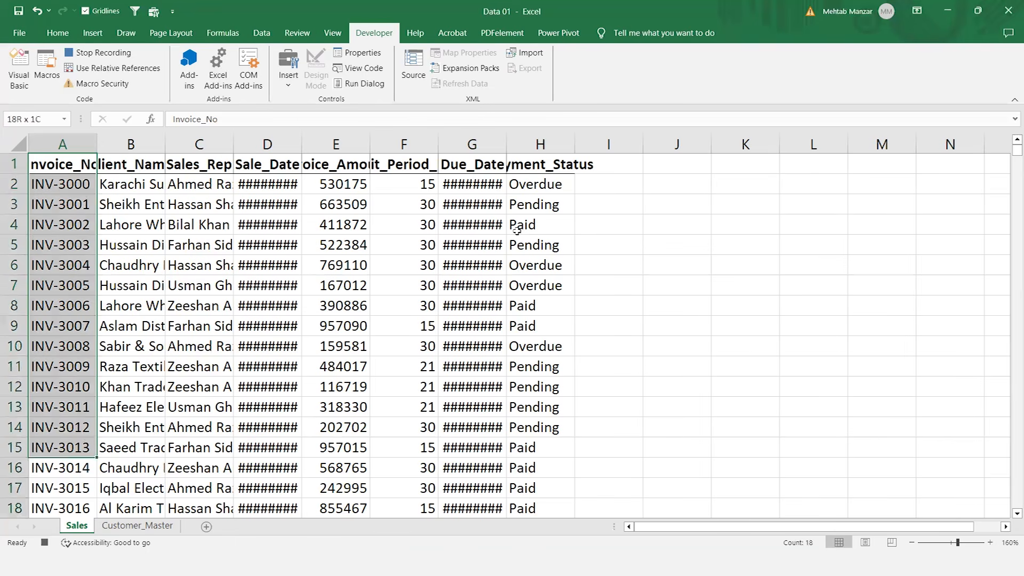
pyautogui.hotkey('shift', 'Down')
pyautogui.hotkey('shift', 'Down')
pyautogui.hotkey('shift', 'Down')
pyautogui.hotkey('shift', 'Down')
pyautogui.hotkey('shift', 'Down')
pyautogui.hotkey('shift', 'Down')
pyautogui.hotkey('shift', 'Down')
pyautogui.hotkey('shift', 'Down')
pyautogui.hotkey('shift', 'Down')
pyautogui.hotkey('shift', 'Down')
pyautogui.hotkey('shift', 'Down')
pyautogui.hotkey('shift', 'Down')
pyautogui.hotkey('shift', 'Down')
pyautogui.hotkey('shift', 'Down')
pyautogui.hotkey('shift', 'Down')
pyautogui.hotkey('shift', 'Down')
pyautogui.hotkey('shift', 'Down')
pyautogui.hotkey('shift', 'Down')
pyautogui.hotkey('shift', 'Down')
pyautogui.hotkey('shift', 'Down')
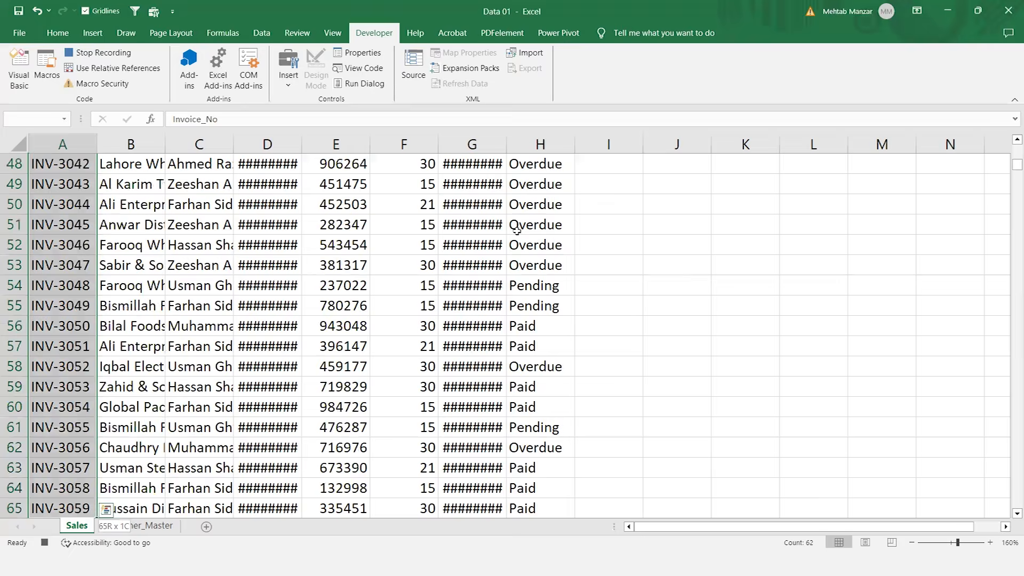
pyautogui.hotkey('shift', 'Down')
pyautogui.hotkey('shift', 'Down')
pyautogui.hotkey('shift', 'Down')
pyautogui.hotkey('shift', 'Down')
pyautogui.hotkey('shift', 'Down')
pyautogui.hotkey('shift', 'Down')
pyautogui.hotkey('shift', 'Down')
pyautogui.hotkey('shift', 'Down')
pyautogui.hotkey('shift', 'Down')
pyautogui.hotkey('shift', 'Down')
pyautogui.hotkey('shift', 'Down')
pyautogui.hotkey('shift', 'Down')
pyautogui.hotkey('shift', 'Down')
pyautogui.hotkey('shift', 'Down')
pyautogui.hotkey('shift', 'Down')
pyautogui.hotkey('shift', 'Down')
pyautogui.hotkey('shift', 'Down')
pyautogui.hotkey('shift', 'Down')
pyautogui.hotkey('shift', 'Down')
pyautogui.hotkey('shift', 'Down')
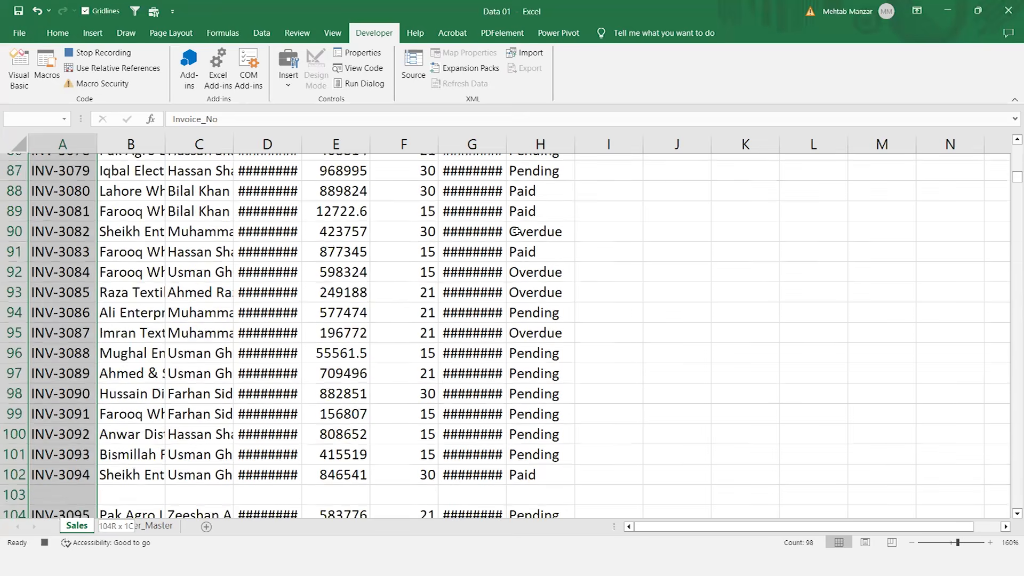
pyautogui.hotkey('ctrl', 'shift', 'Down')
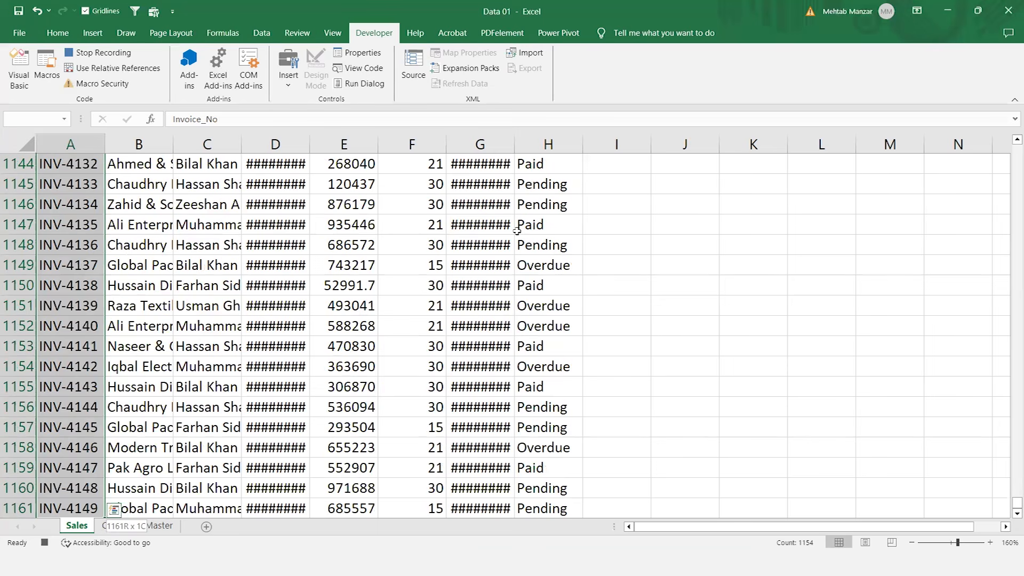
pyautogui.hotkey('shift', 'Up')
pyautogui.hotkey('ctrl', 'q')
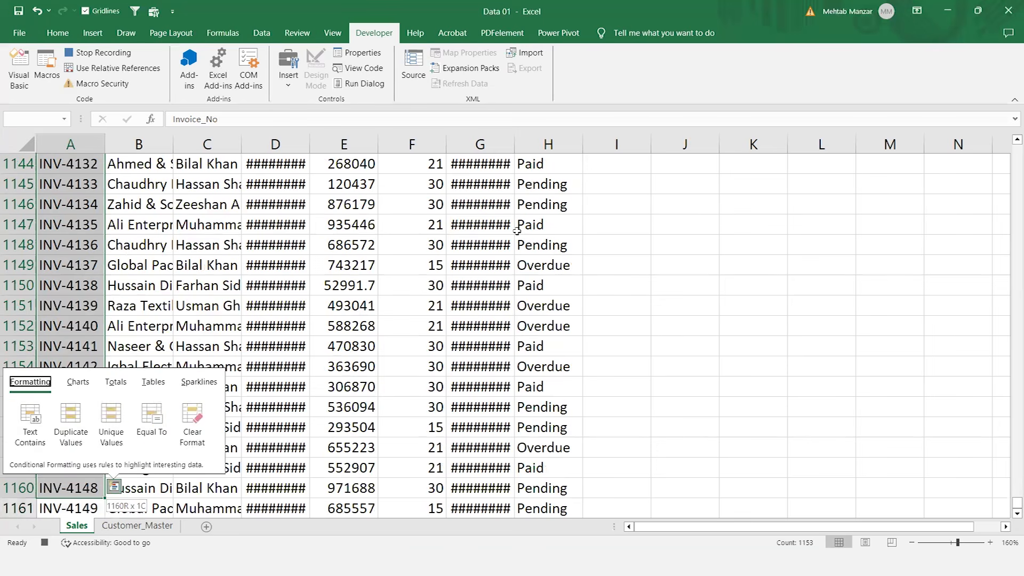
pyautogui.press('Escape')
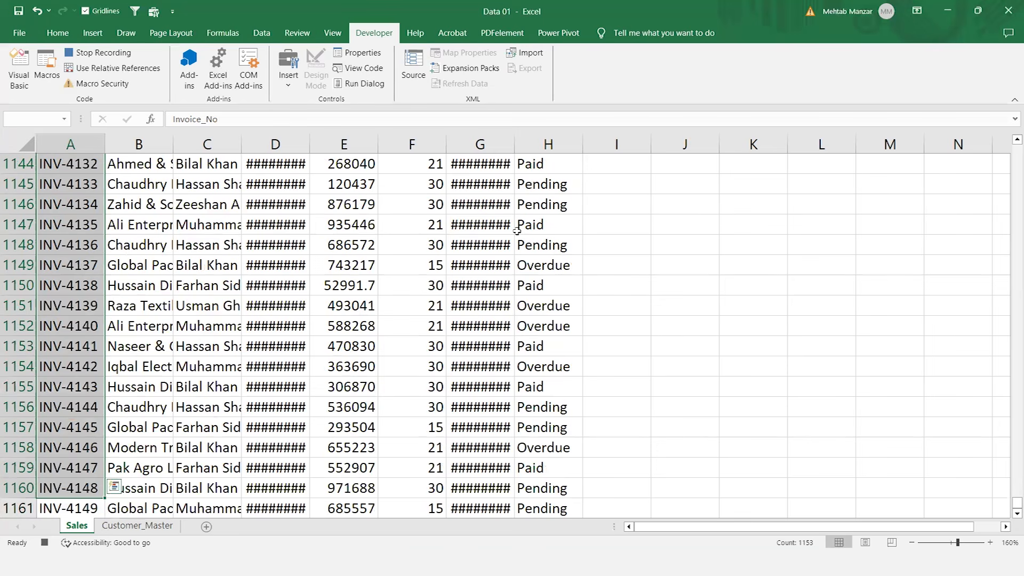
pyautogui.hotkey('shift', 'Down')
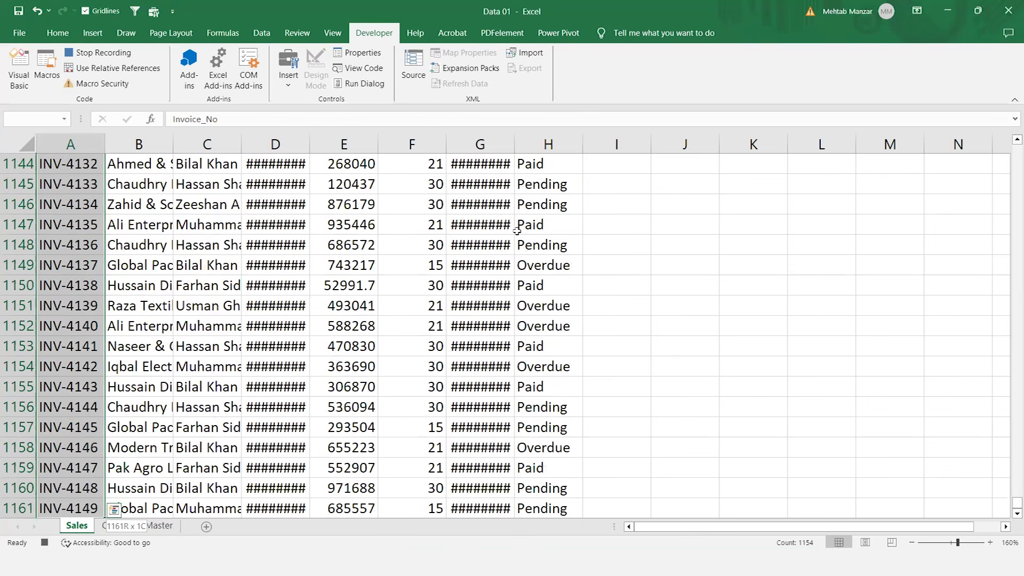
# - Extend the selection across to the Payment_Status column so it covers A1:H1161
pyautogui.hotkey('ctrl', 'shift', 'Right')
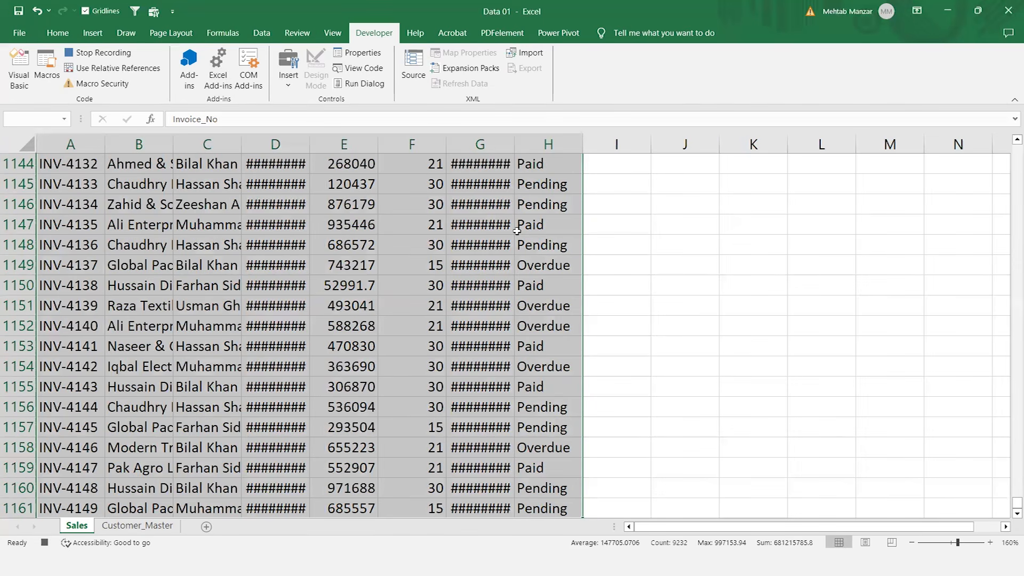
# - AutoFit the widths of columns A to H to their contents
pyautogui.press('alt')
pyautogui.press('h')
pyautogui.press('o')
pyautogui.press('i')
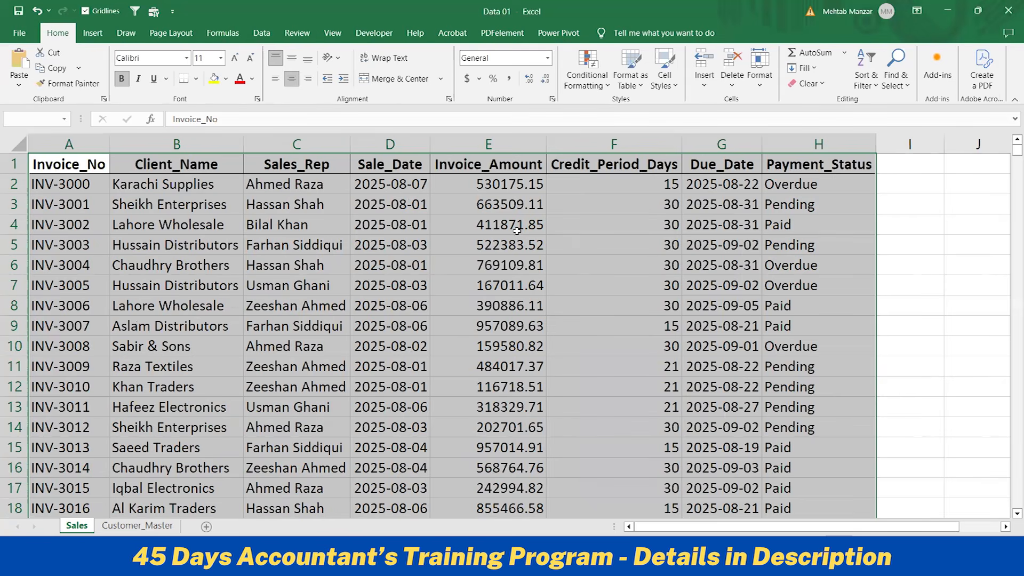
# - Select only the blank cells within the selected invoice data using Go To Special, and delete them to remove the empty rows
pyautogui.press('F5')
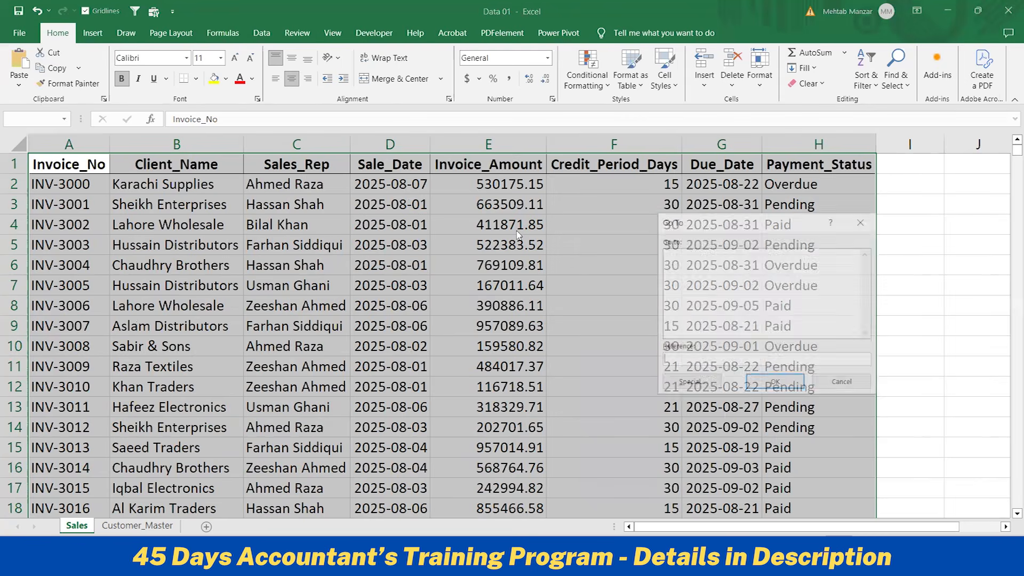
pyautogui.click(691, 384)
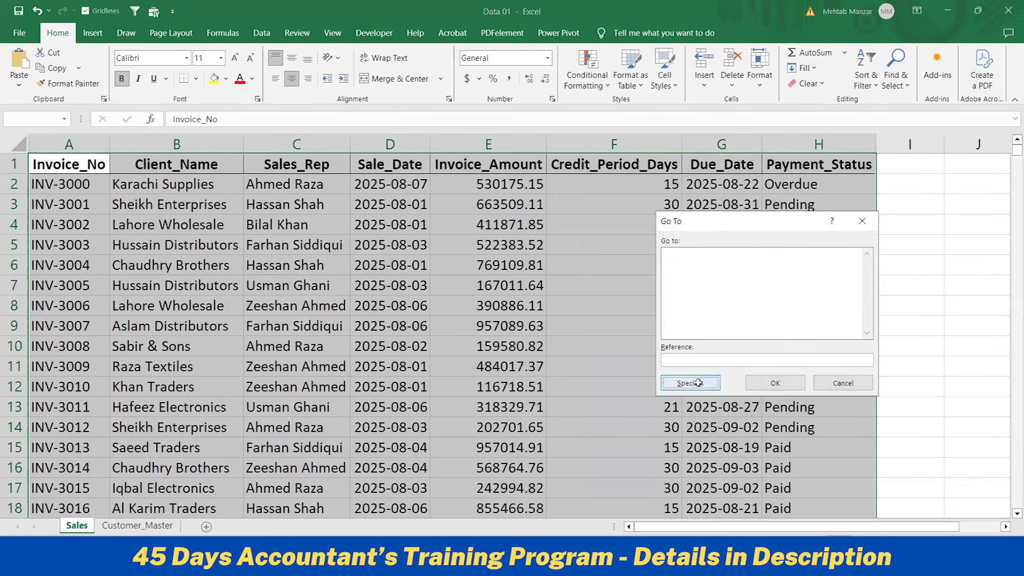
pyautogui.click(684, 327)
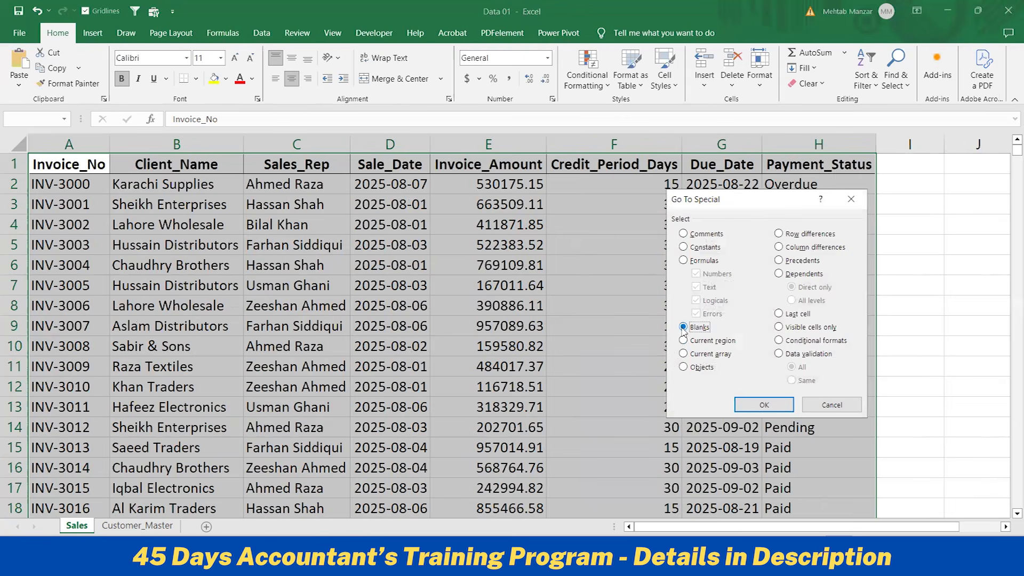
pyautogui.click(776, 404)
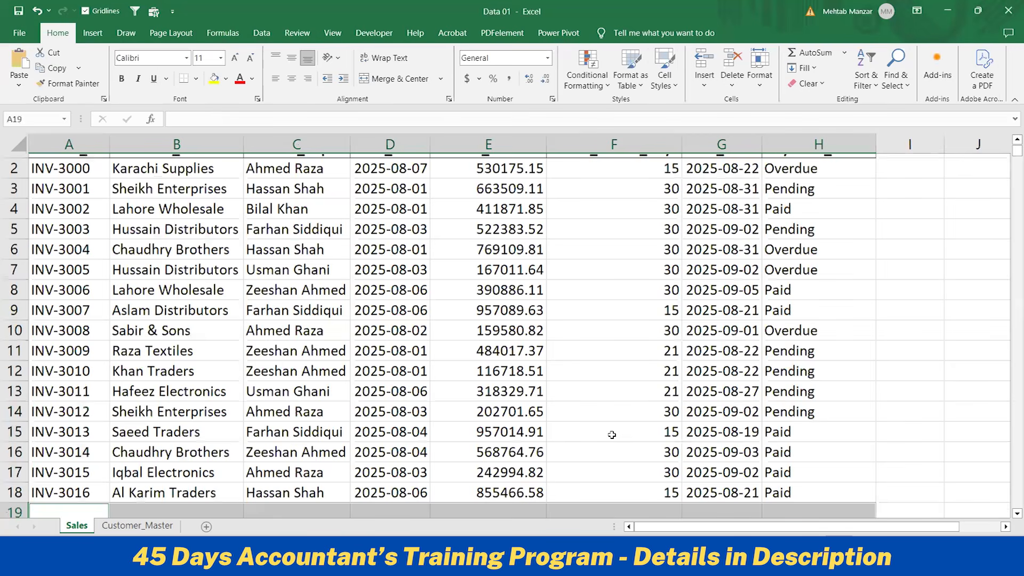
pyautogui.scroll(-1, 481, 469)
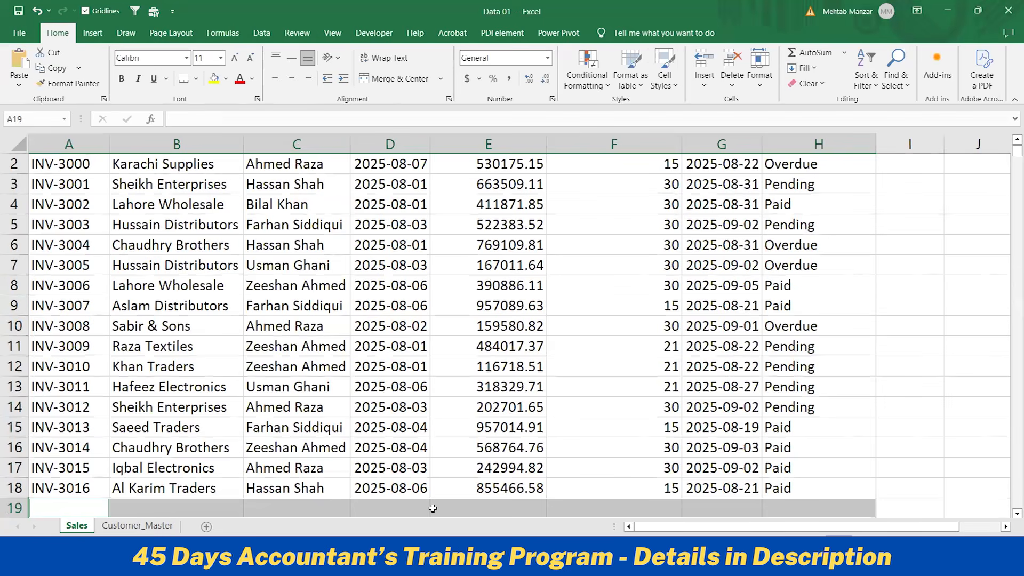
pyautogui.hotkey('ctrl', '-')
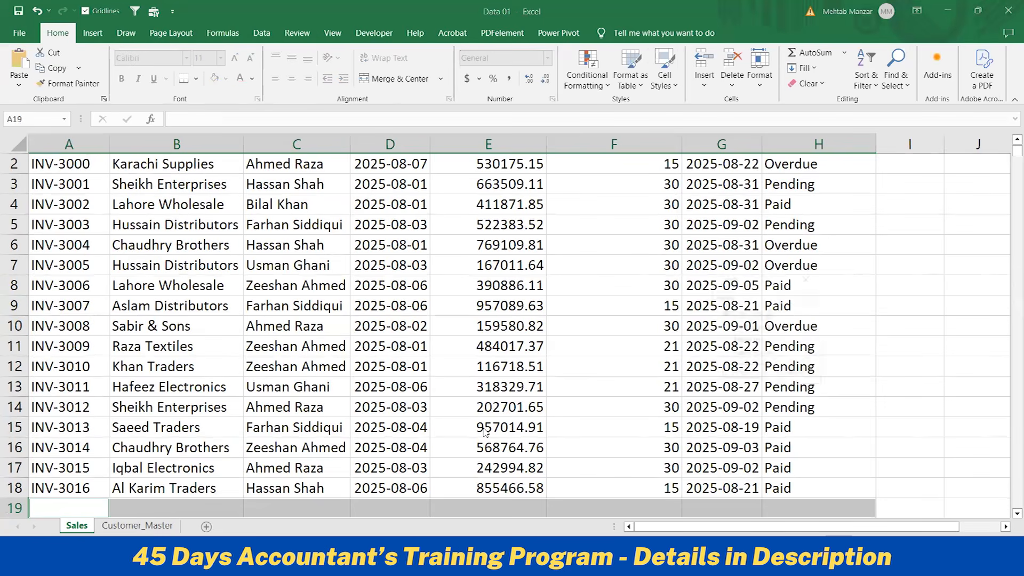
pyautogui.click(725, 341)
pyautogui.click(744, 372)
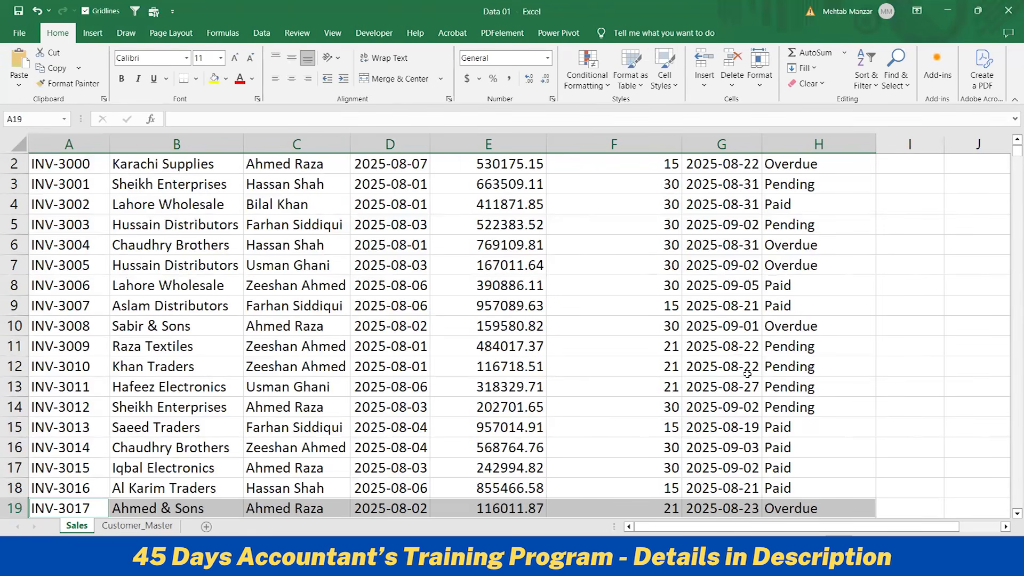
# - Remove duplicate records from the invoice data, comparing all columns and treating the first row as headers
pyautogui.click(105, 367)
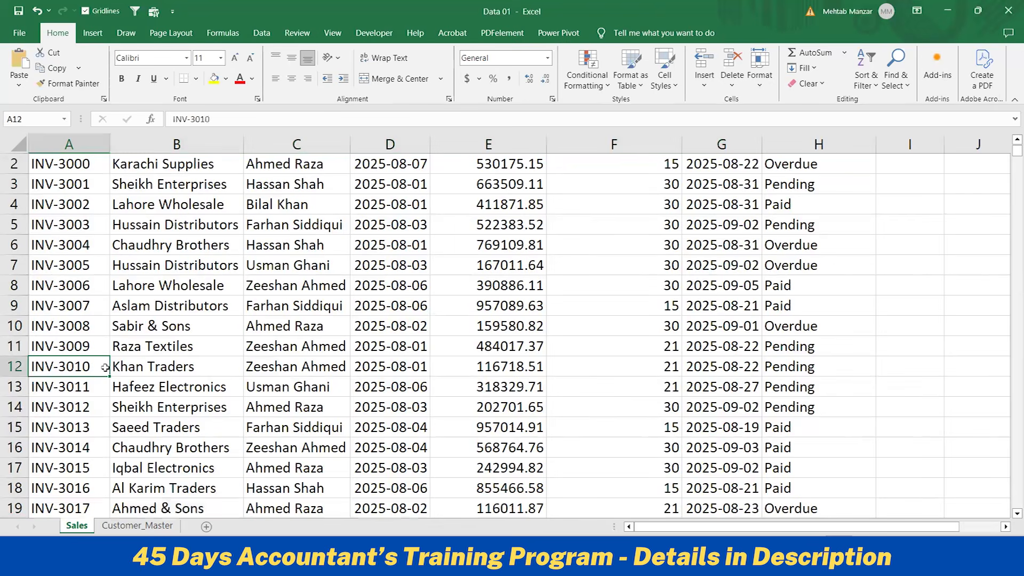
pyautogui.hotkey('ctrl', 'Up')
pyautogui.press('Down')
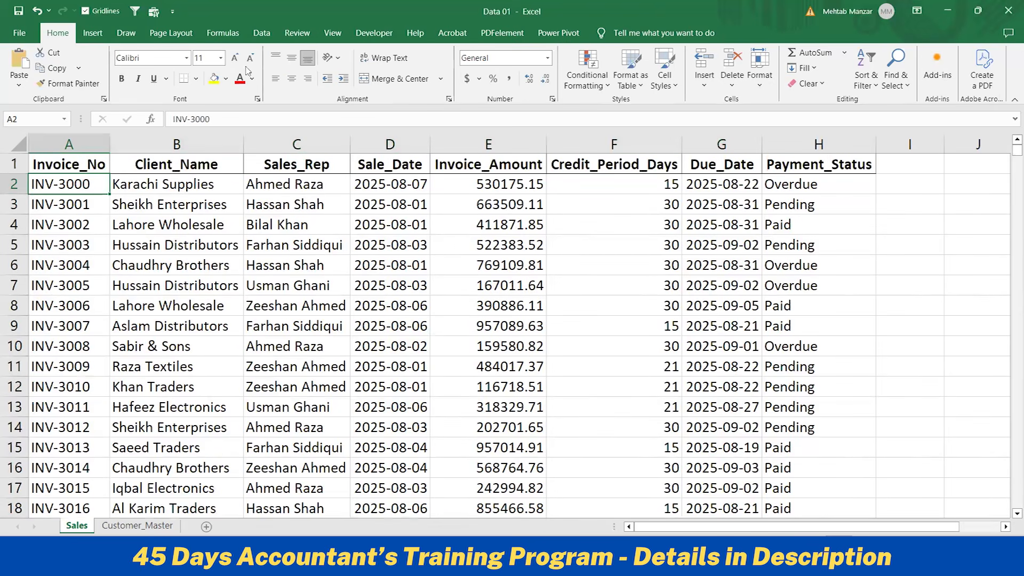
pyautogui.click(261, 34)
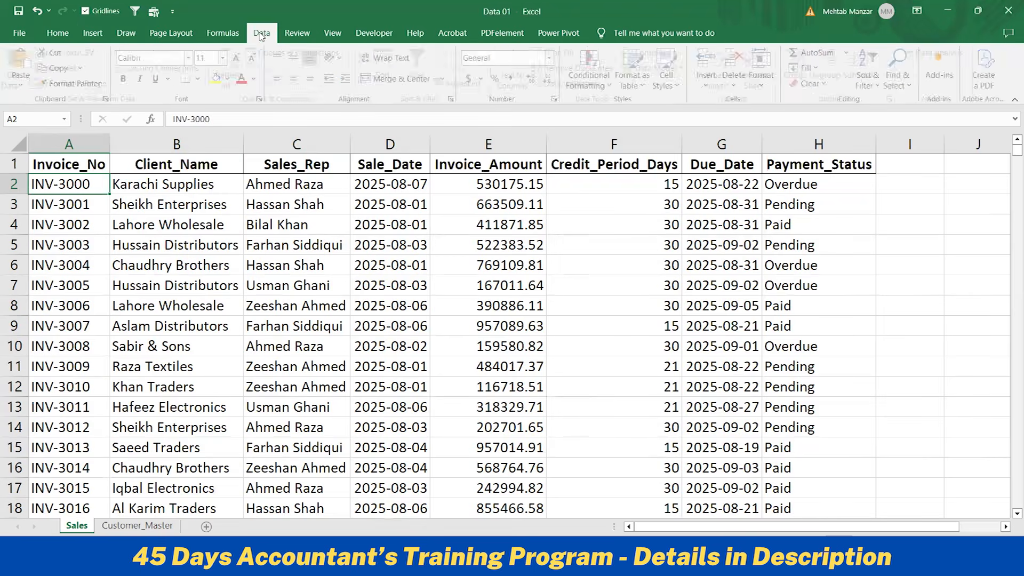
pyautogui.click(583, 69)
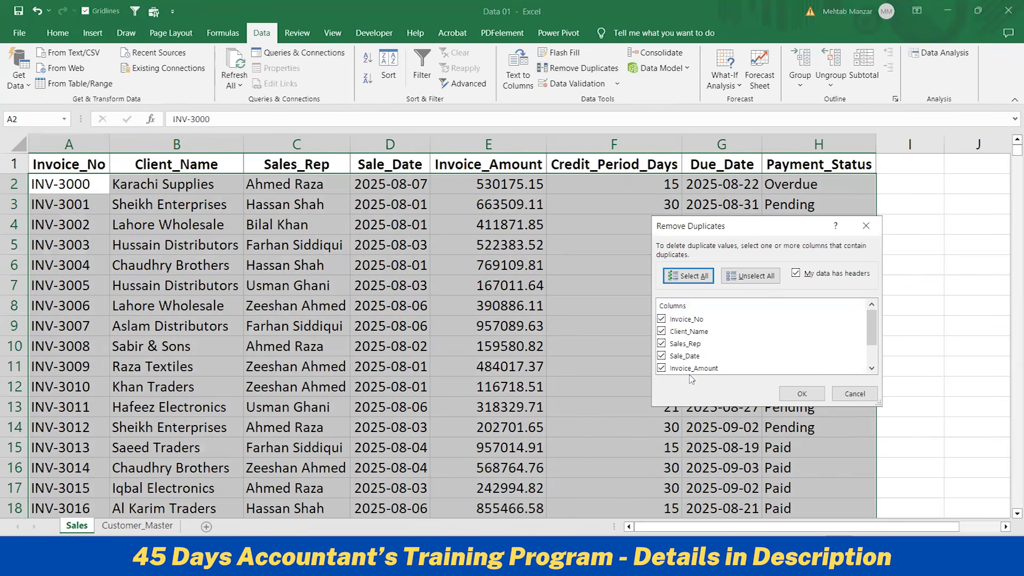
pyautogui.click(802, 394)
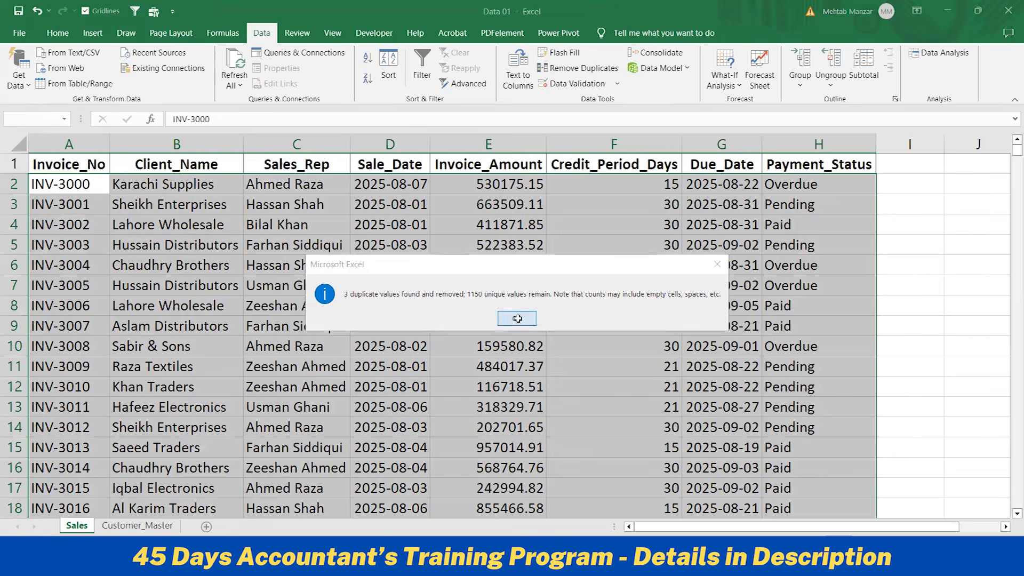
pyautogui.click(517, 319)
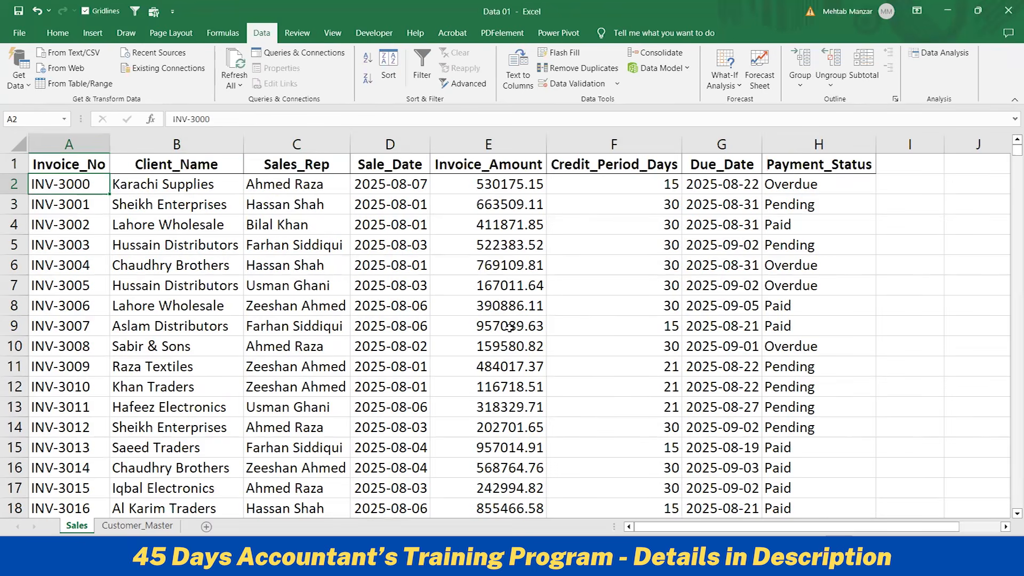
# - Move the Sale_Date column in front of Invoice_No so it becomes column A
pyautogui.click(391, 144)
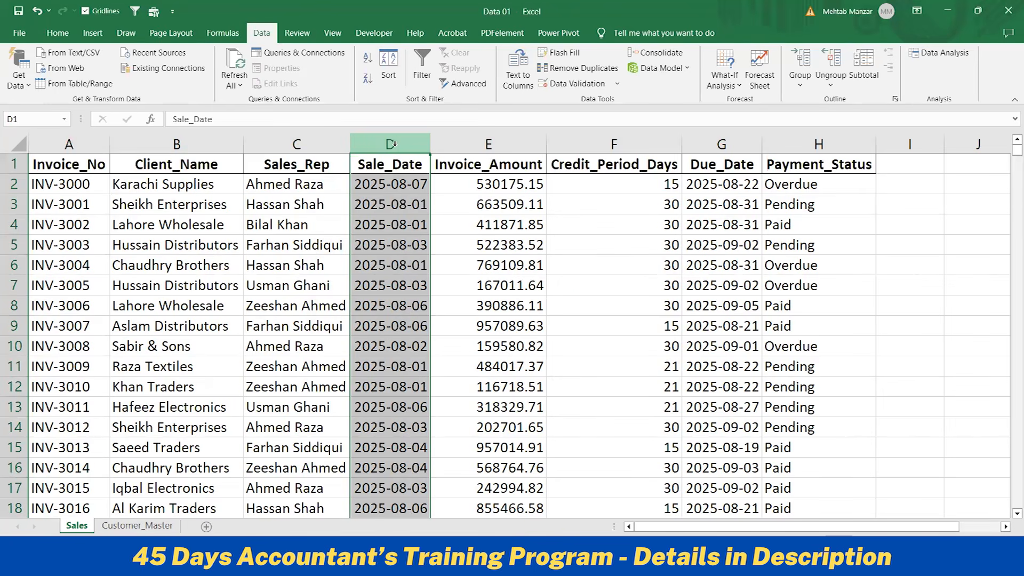
pyautogui.hotkey('ctrl', 'x')
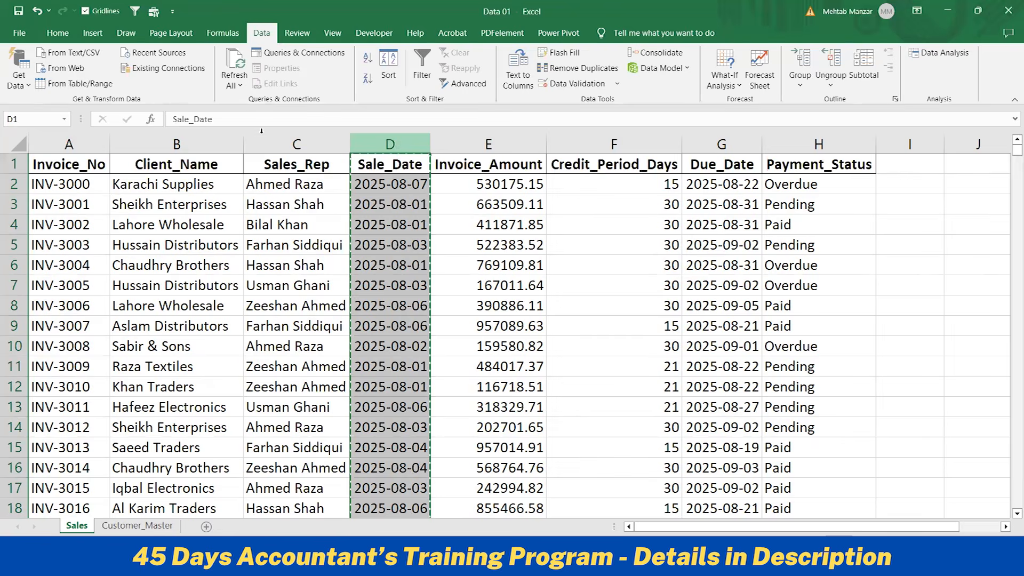
pyautogui.click(78, 145)
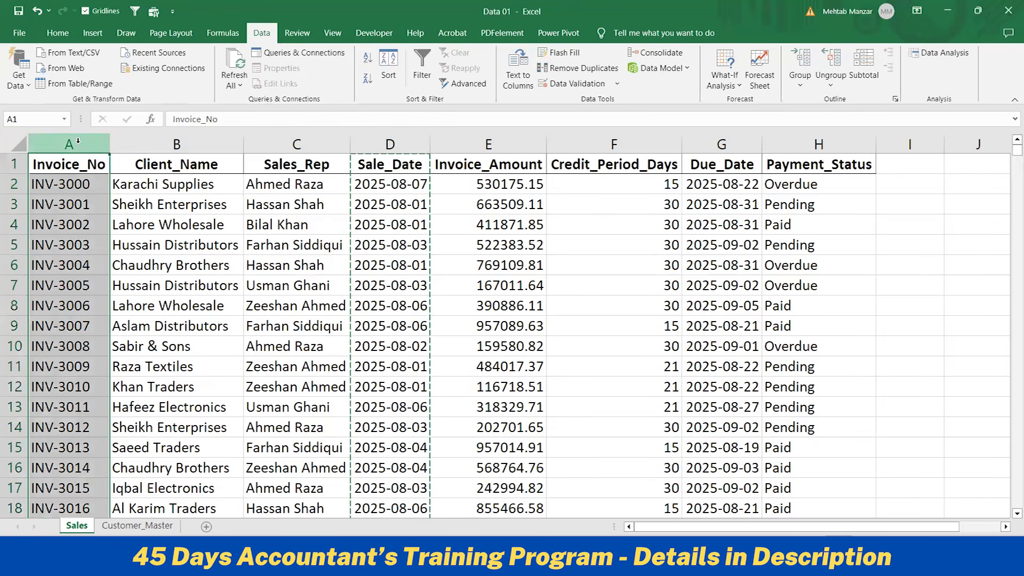
pyautogui.hotkey('ctrl', 'shift', '=')
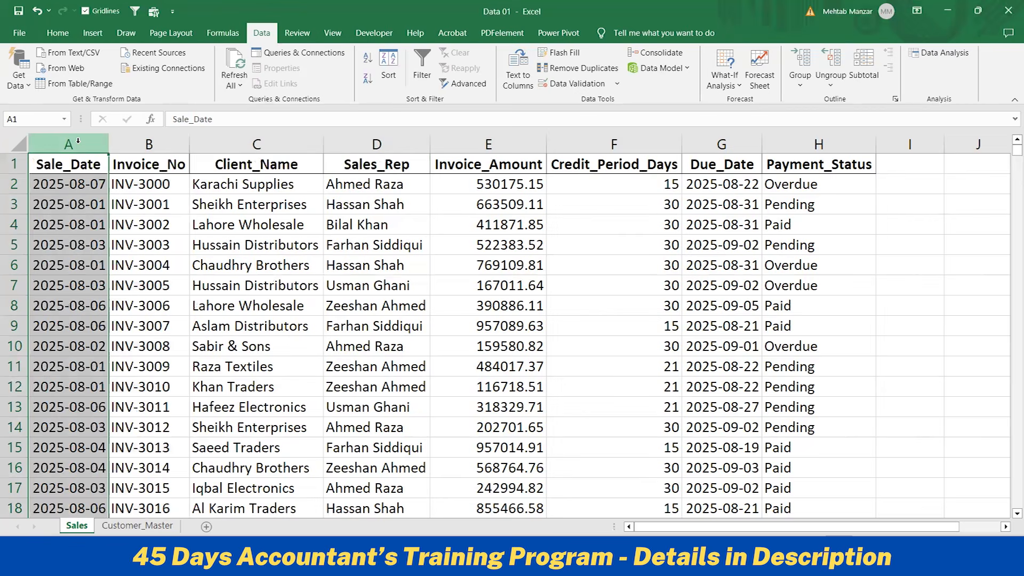
# - Move the Sales_Rep column in front of Client_Name so it becomes column C
pyautogui.press('Right')
pyautogui.press('Right')
pyautogui.press('Right')
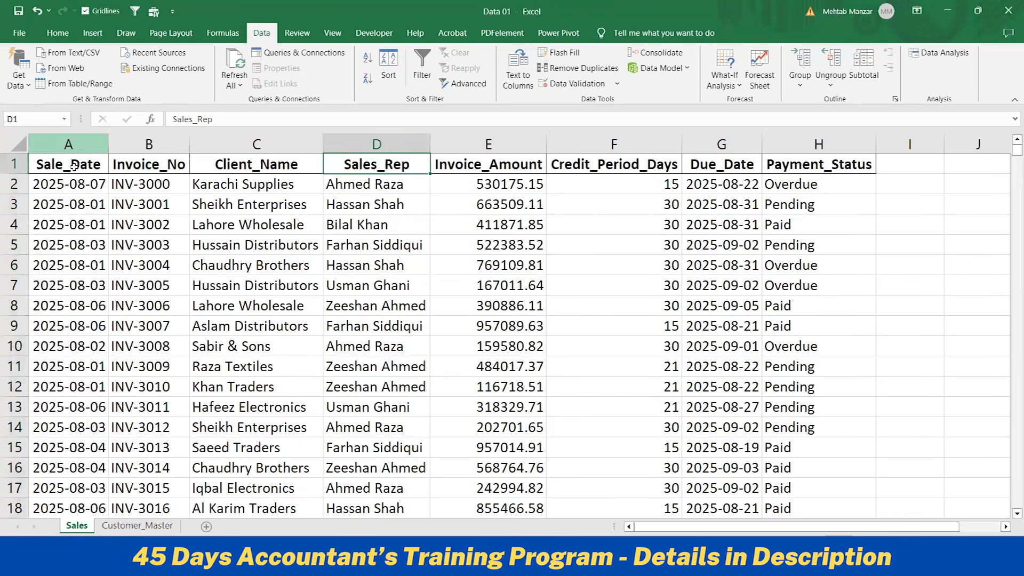
pyautogui.click(370, 141)
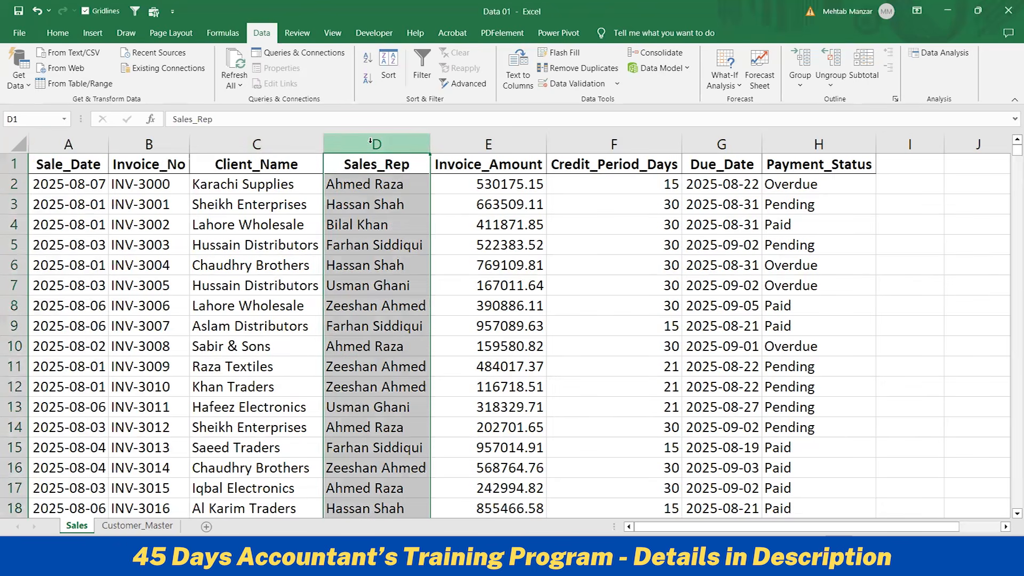
pyautogui.hotkey('ctrl', 'x')
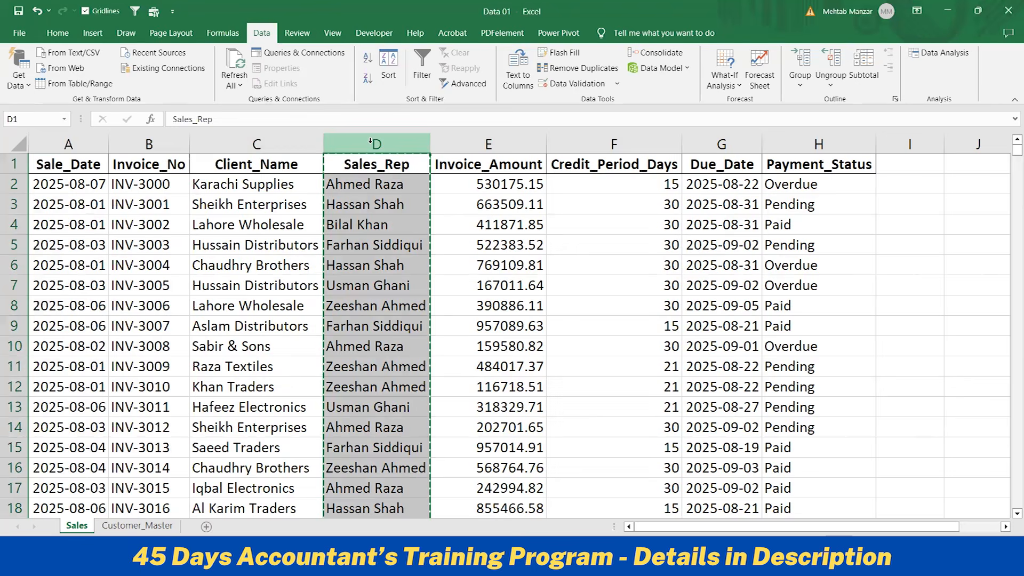
pyautogui.click(292, 144)
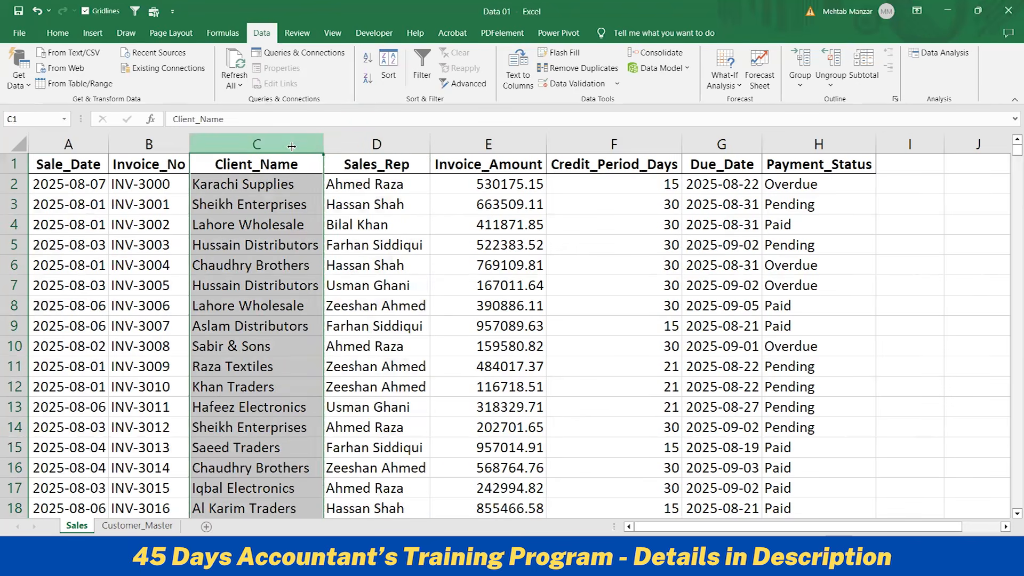
pyautogui.hotkey('ctrl', '+')
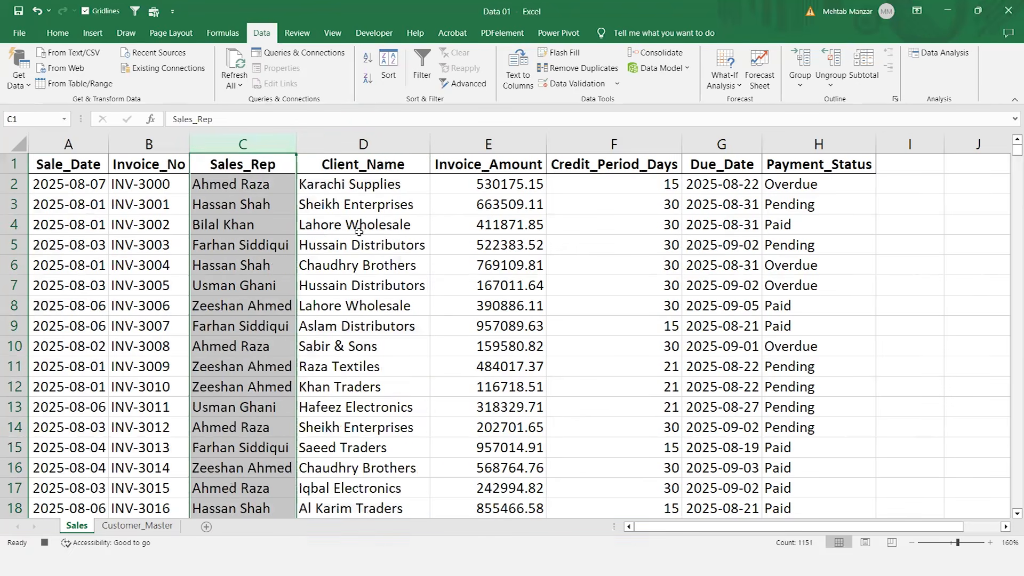
# - Format the Invoice_Amount column with the comma style and no decimal places
pyautogui.click(495, 144)
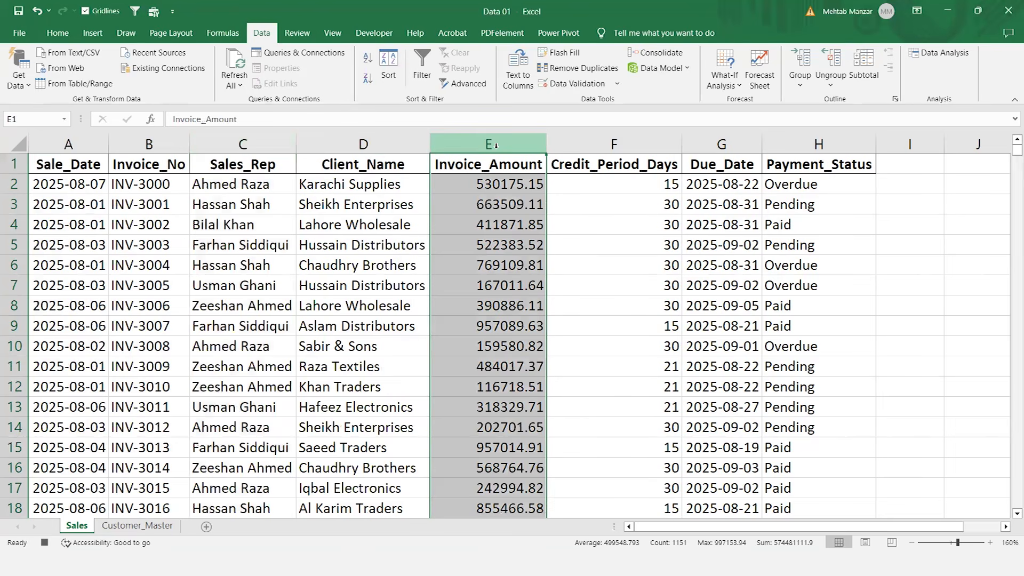
pyautogui.click(59, 33)
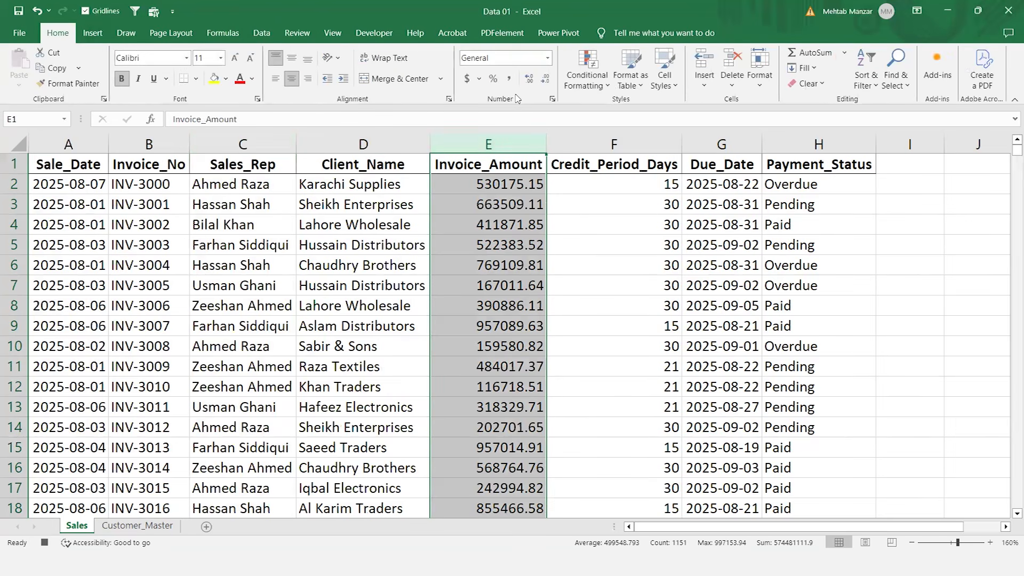
pyautogui.click(509, 78)
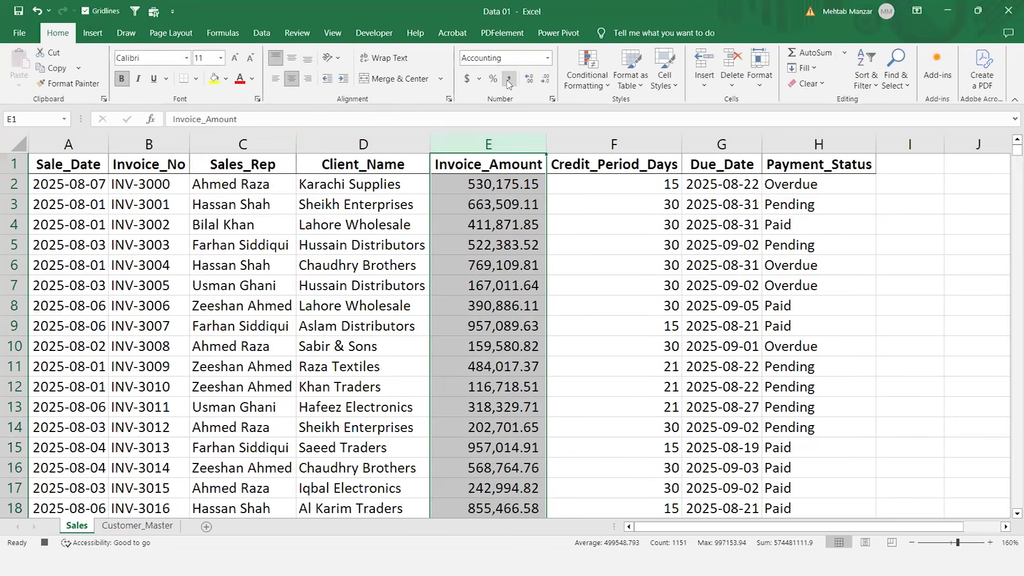
pyautogui.doubleClick(545, 80)
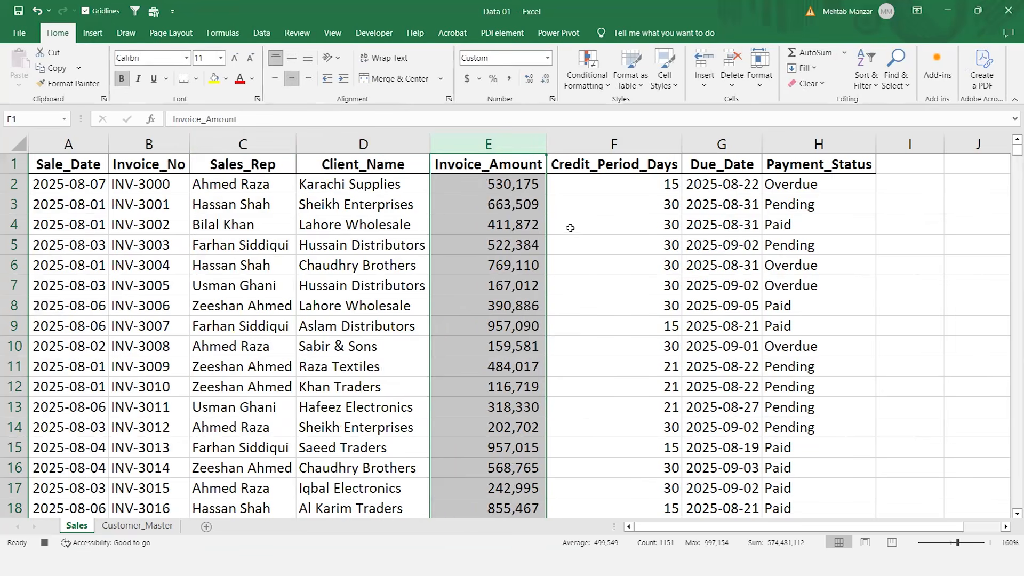
# - Format the Sale_Date column as dates of the 14-Mar-12 type with the English (United States) locale
pyautogui.click(63, 146)
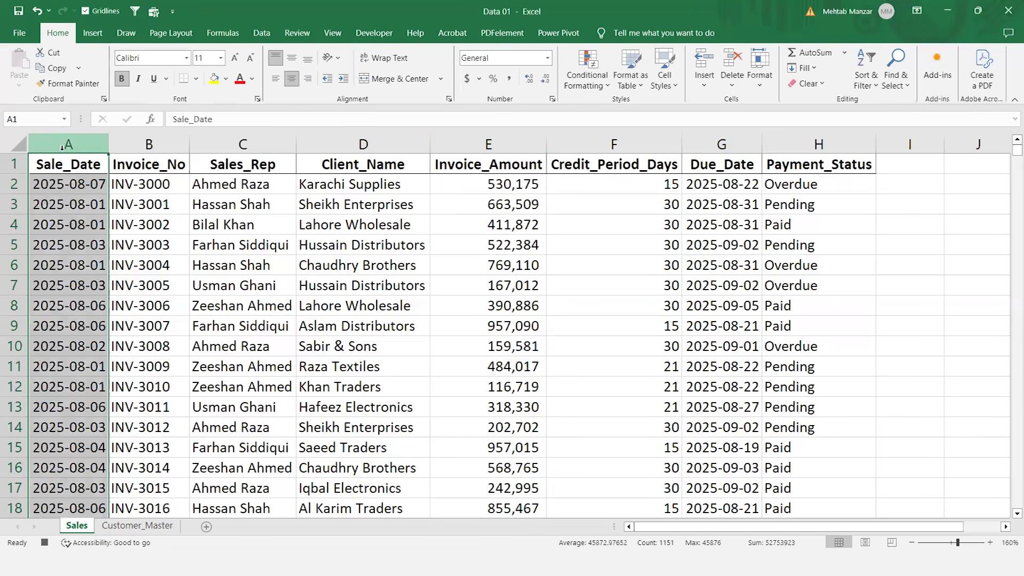
pyautogui.hotkey('ctrl', '1')
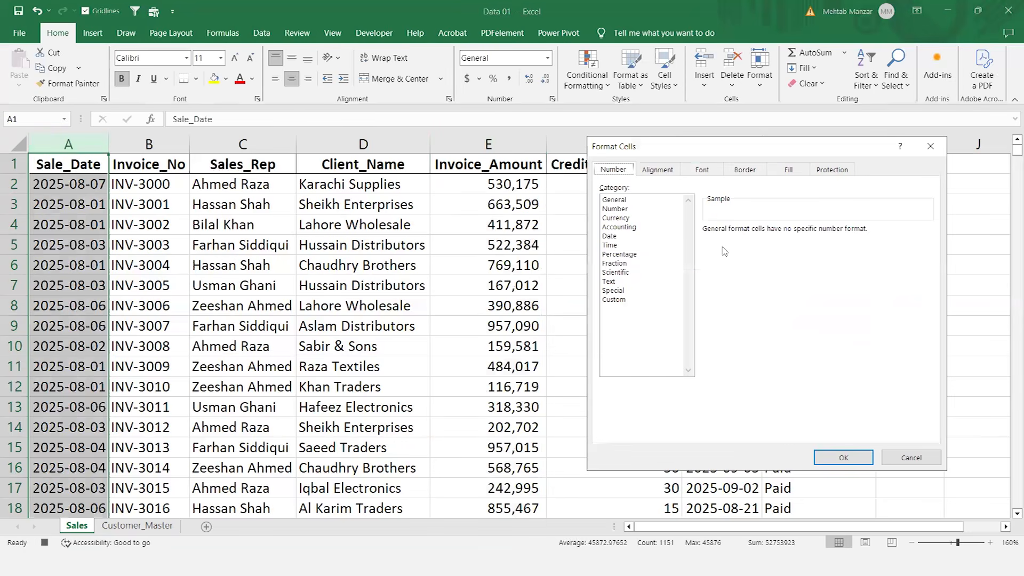
pyautogui.click(608, 235)
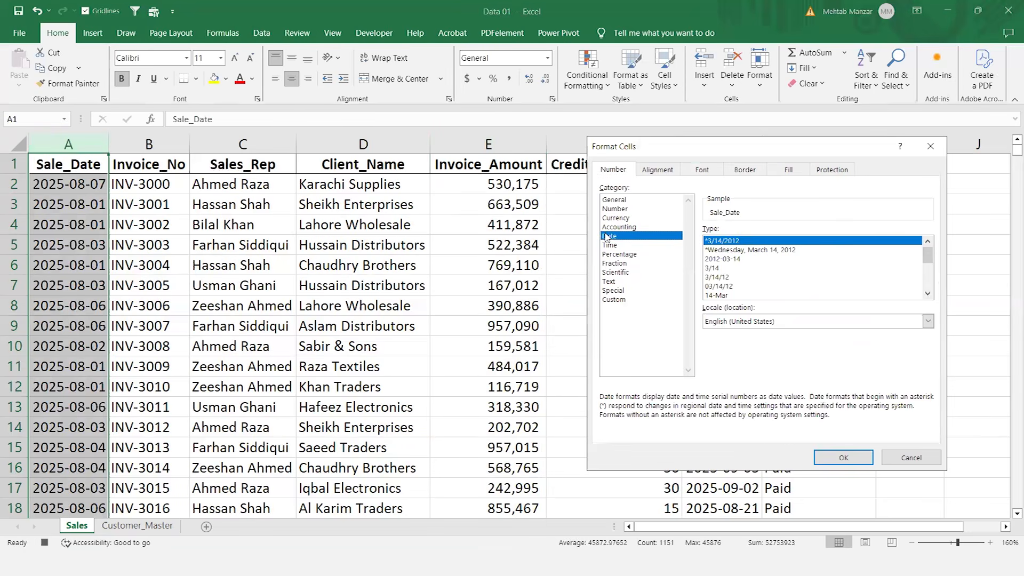
pyautogui.click(928, 293)
pyautogui.click(928, 294)
pyautogui.click(730, 287)
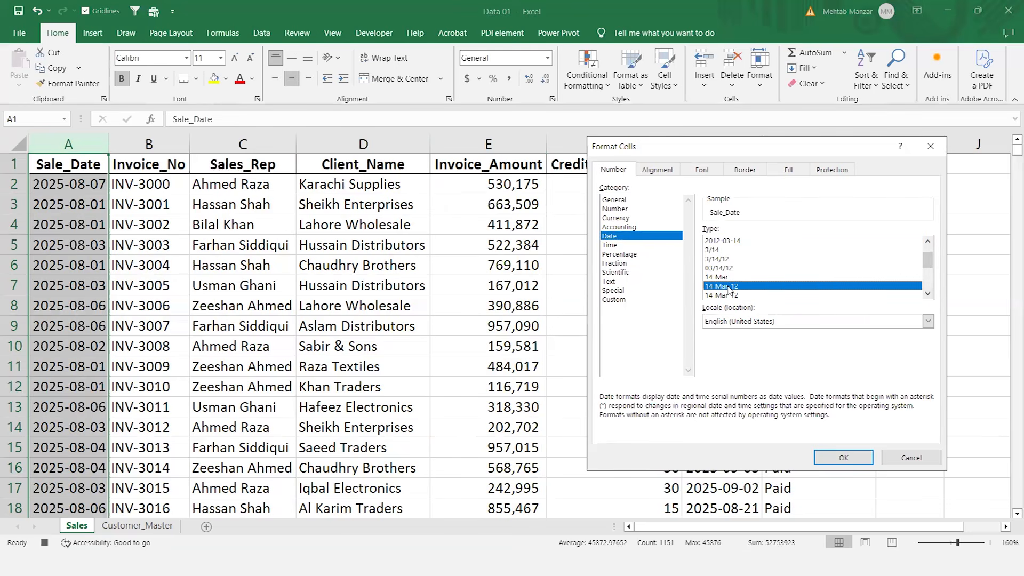
pyautogui.click(851, 458)
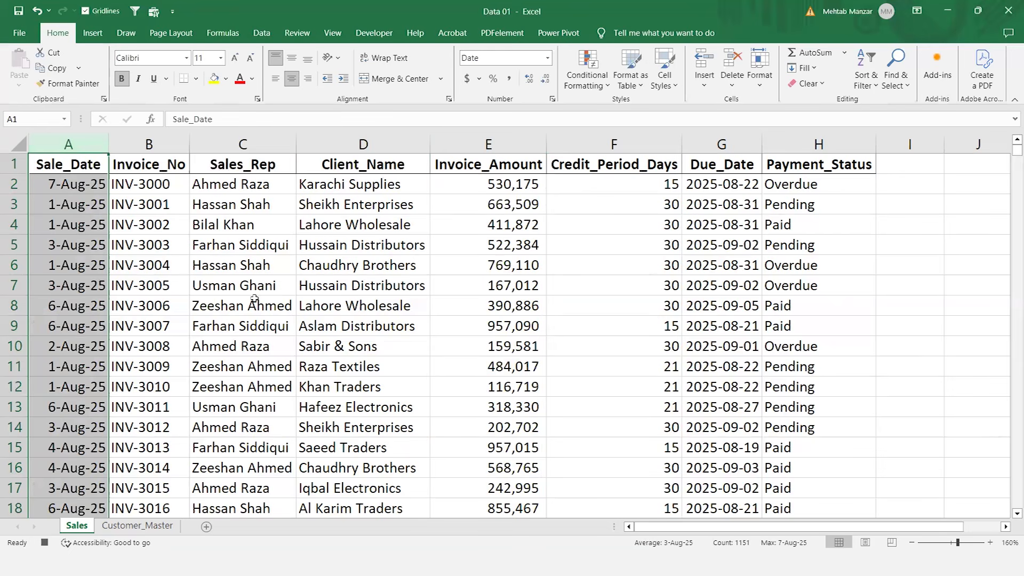
# - Apply vertical middle alignment to the Sale_Date, Invoice_No and Credit_Period_Days columns together
pyautogui.keyDown('ctrl'); pyautogui.click(118, 144); pyautogui.keyUp('ctrl')
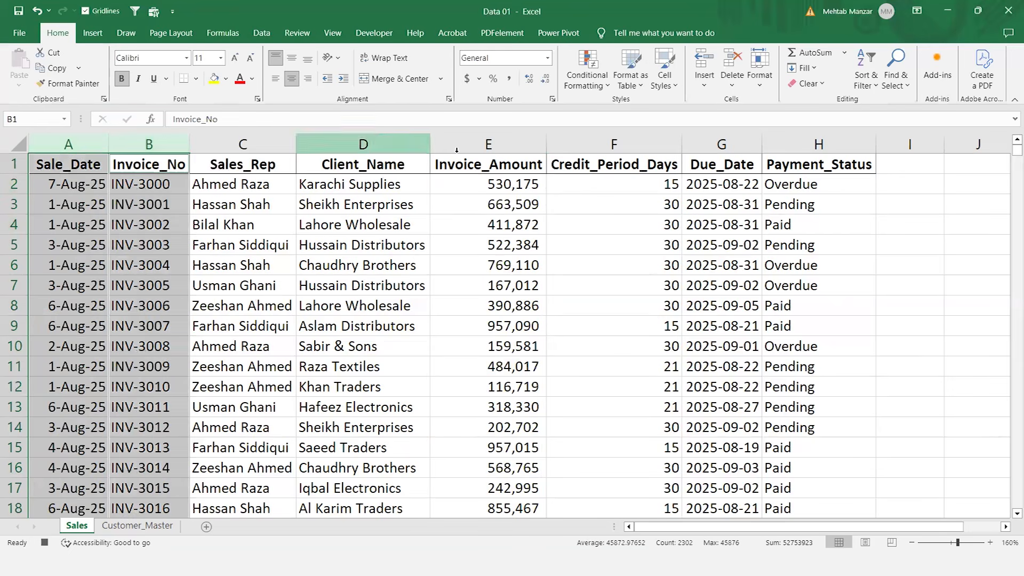
pyautogui.keyDown('ctrl'); pyautogui.click(613, 144); pyautogui.keyUp('ctrl')
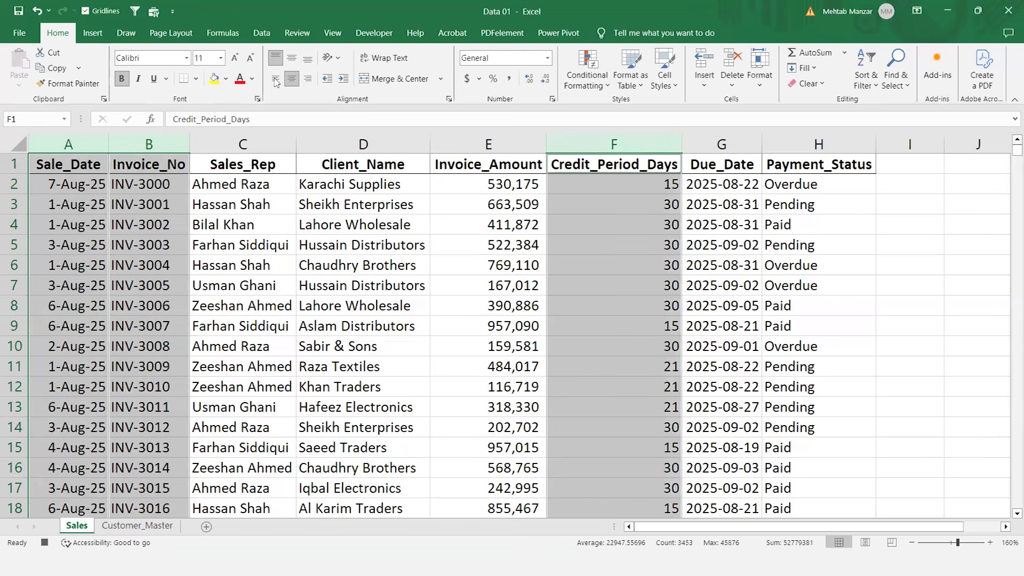
pyautogui.click(292, 61)
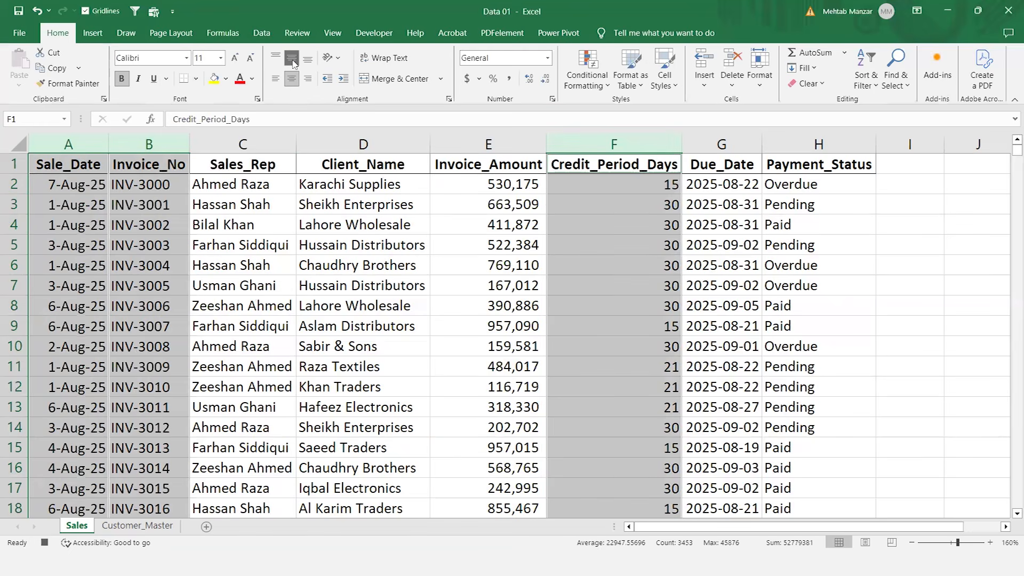
# - Centre the contents of the Sale_Date, Invoice_No and Credit_Period_Days columns horizontally
pyautogui.click(292, 80)
pyautogui.click(293, 80)
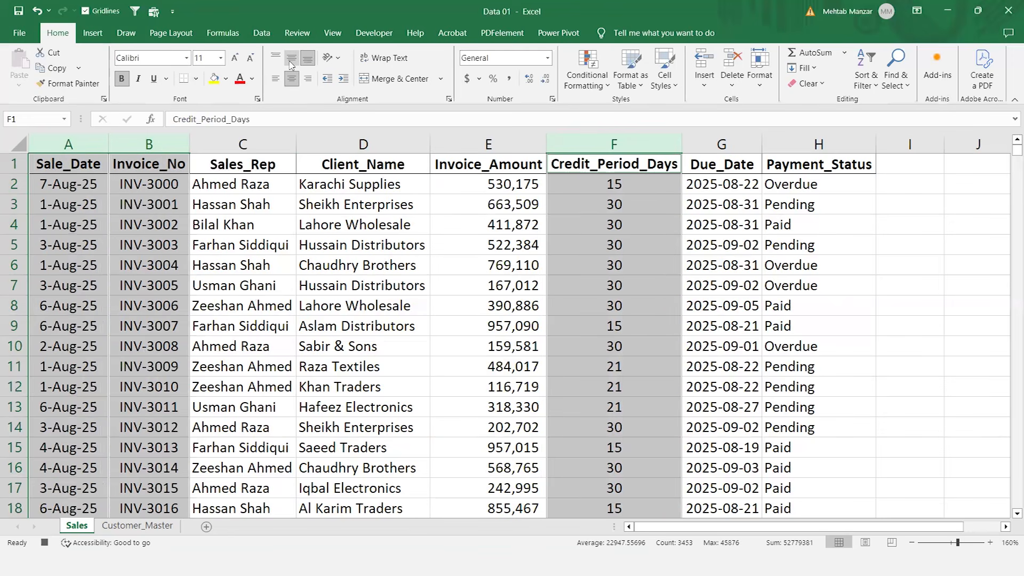
# - Give the header cells from Sale_Date to Payment_Status a black fill and white font colour
pyautogui.click(327, 300)
pyautogui.press('Up')
pyautogui.press('Up')
pyautogui.press('Up')
pyautogui.press('Up')
pyautogui.press('Up')
pyautogui.press('Up')
pyautogui.press('Up')
pyautogui.press('Left')
pyautogui.press('Left')
pyautogui.press('Left')
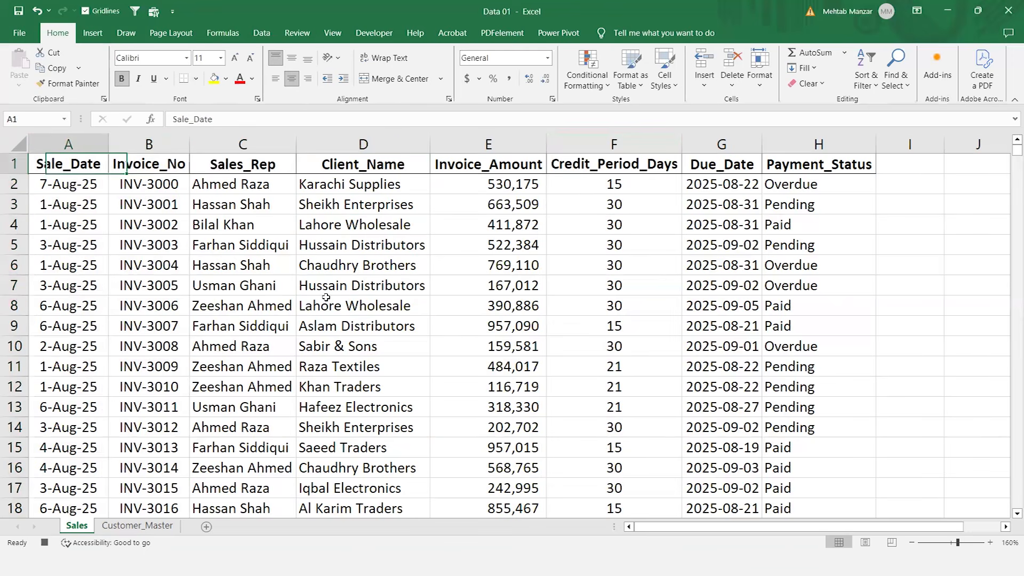
pyautogui.hotkey('ctrl', 'shift', 'Right')
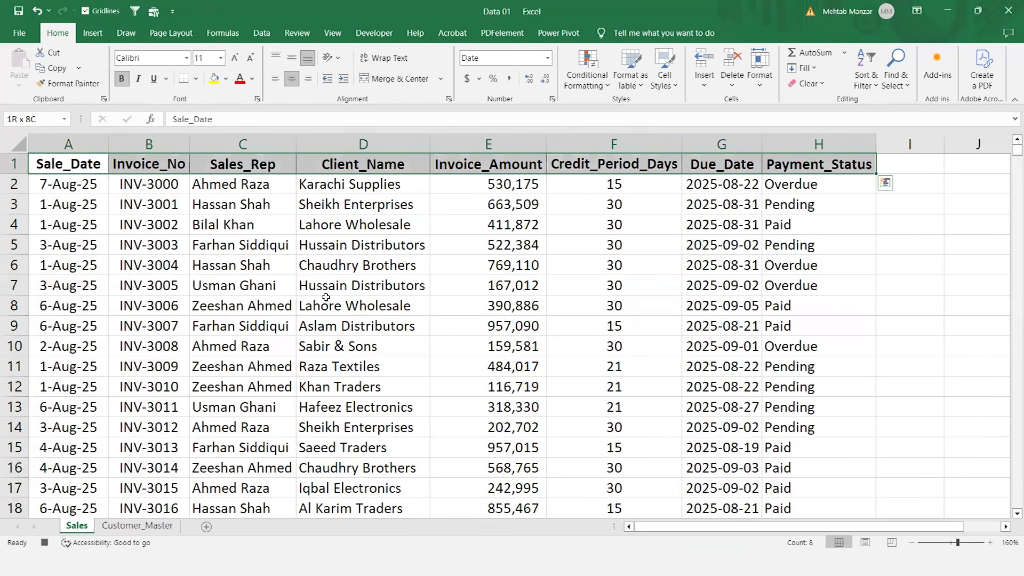
pyautogui.click(225, 78)
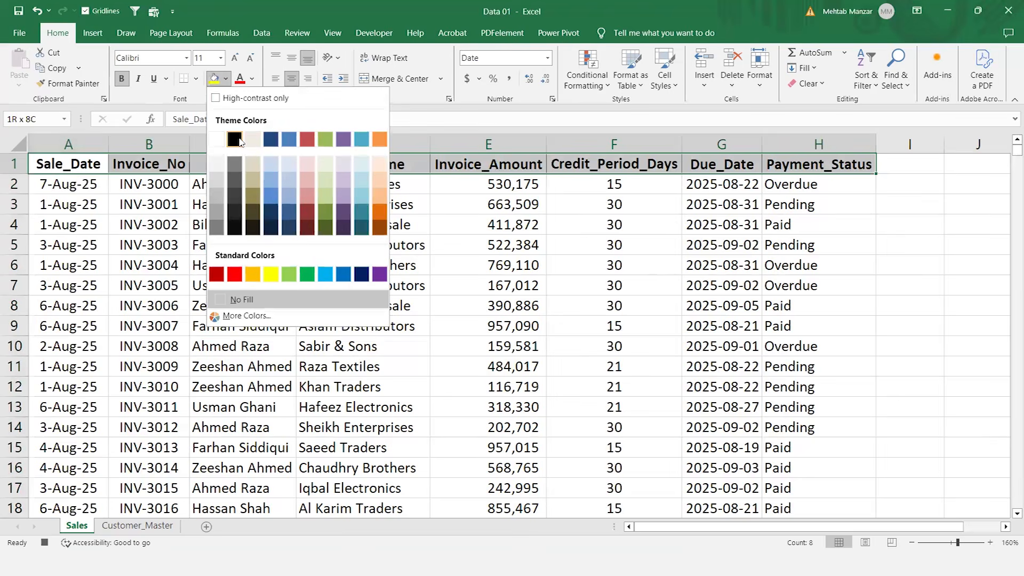
pyautogui.click(235, 140)
pyautogui.click(253, 79)
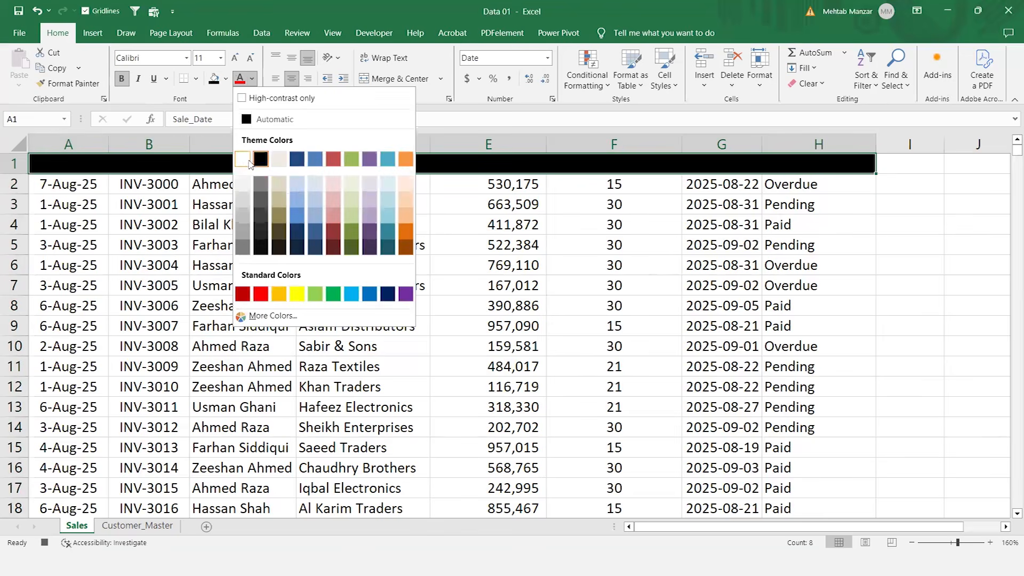
pyautogui.click(249, 161)
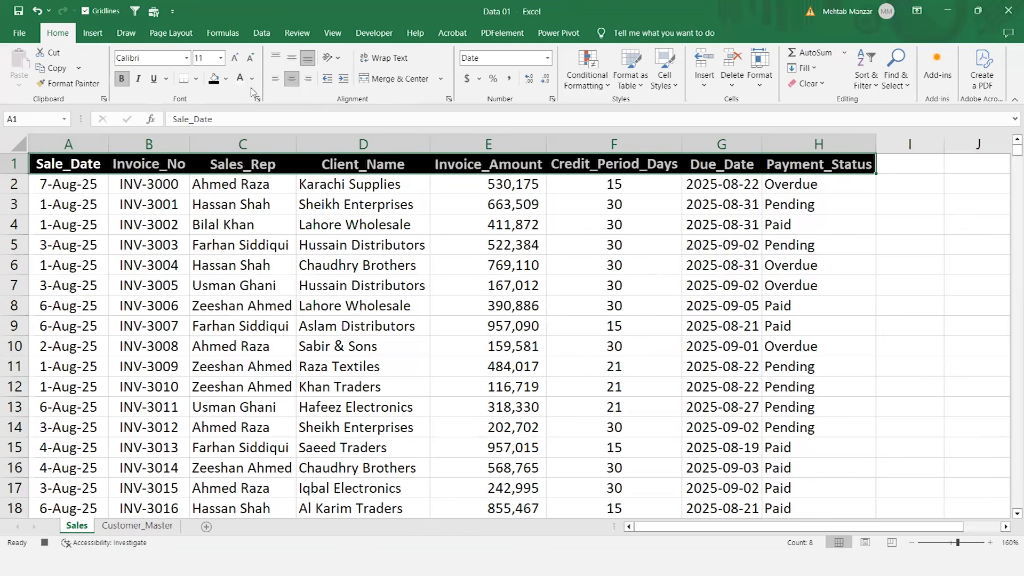
# - Increase the header row's font size to 14 and autofit the column widths to the headings
pyautogui.click(235, 58)
pyautogui.click(235, 57)
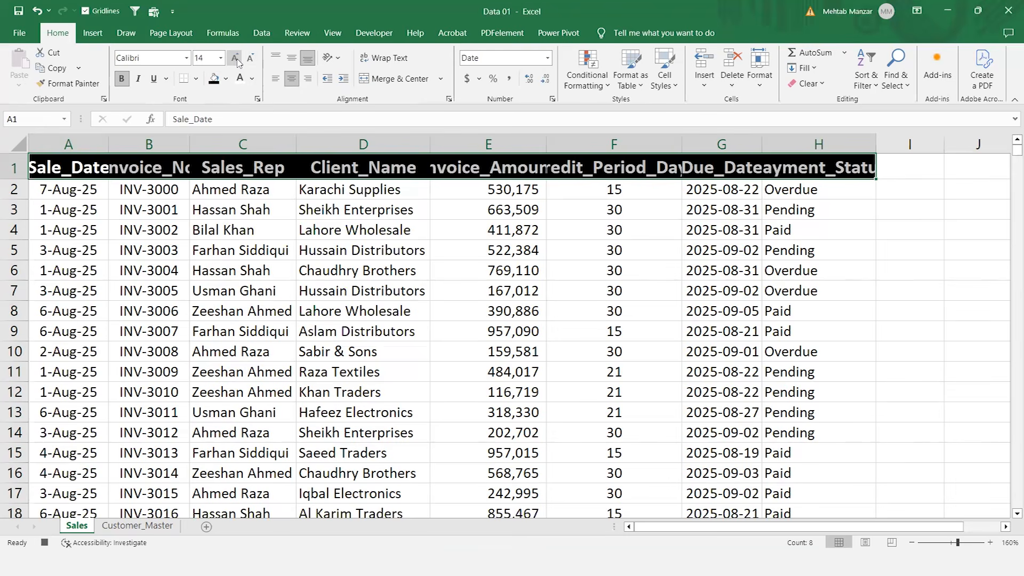
pyautogui.hotkey('alt', 'h')
pyautogui.press('o')
pyautogui.press('i')
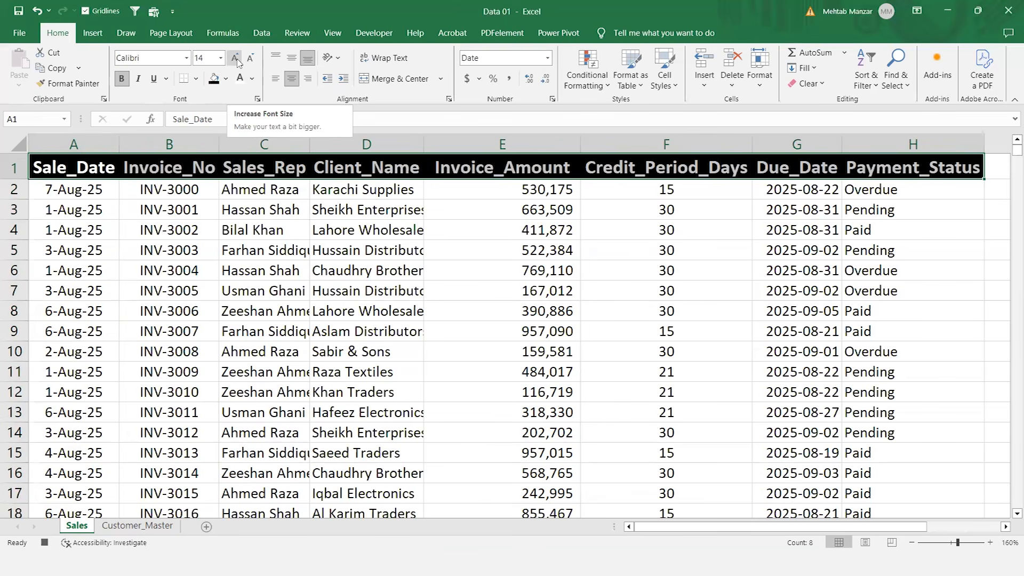
# - Set the header row's height to 25 and align its headings vertically to the middle
pyautogui.hotkey('alt', 'h')
pyautogui.press('o')
pyautogui.press('h')
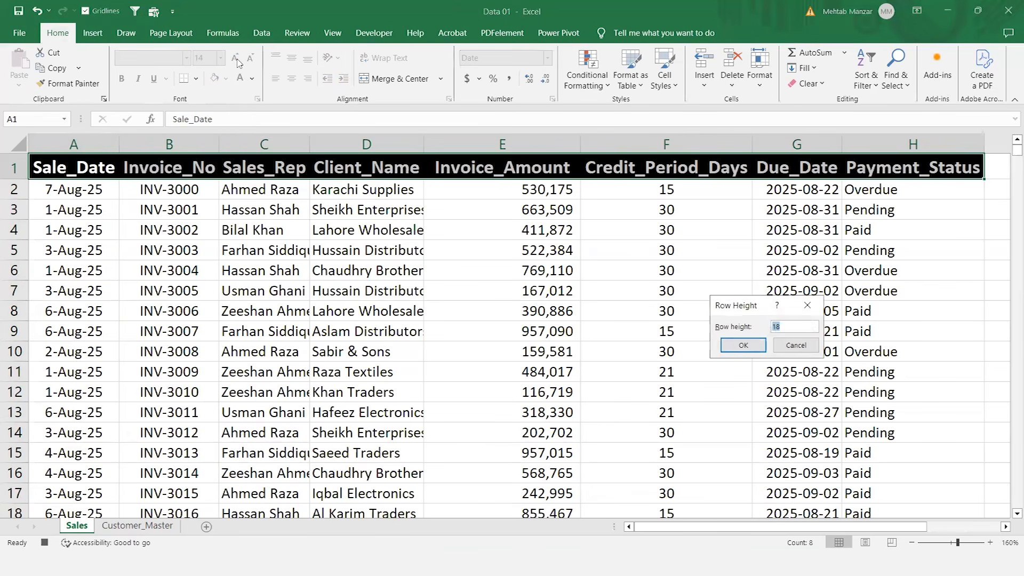
pyautogui.write('25')
pyautogui.press('Return')
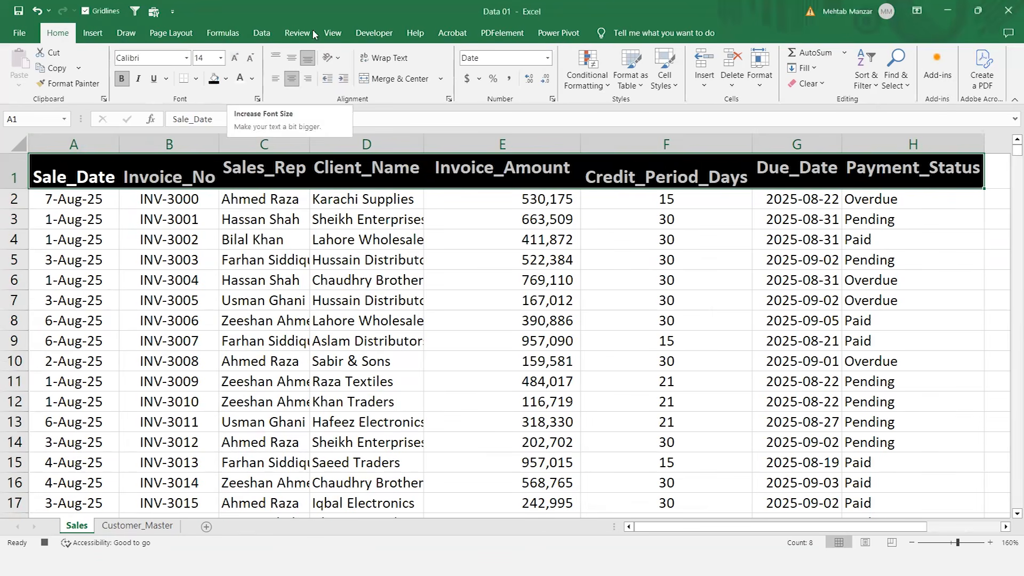
pyautogui.click(292, 60)
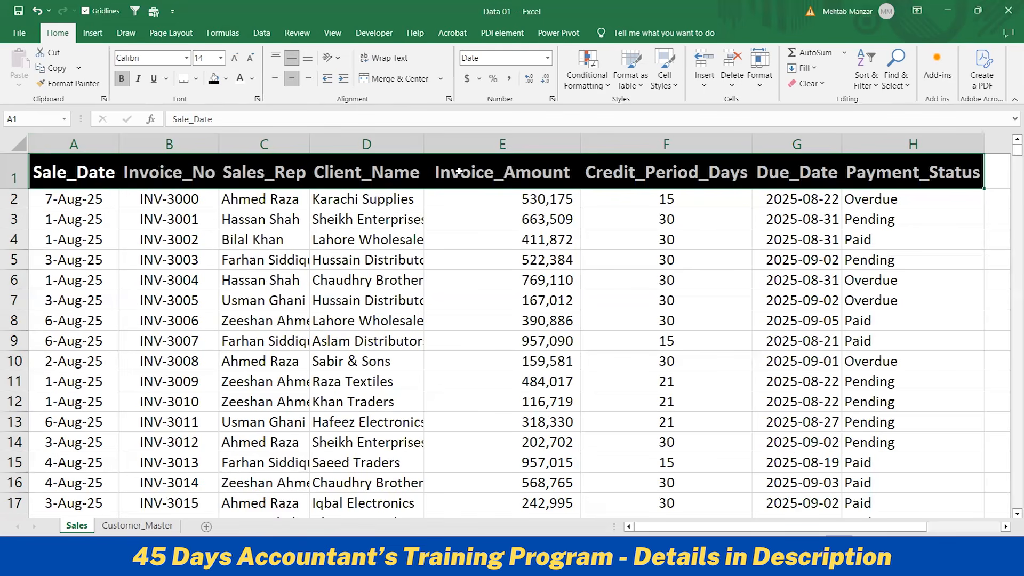
# - Add white solid inside borders between the header cells and return to cell A1
pyautogui.hotkey('ctrl', '1')
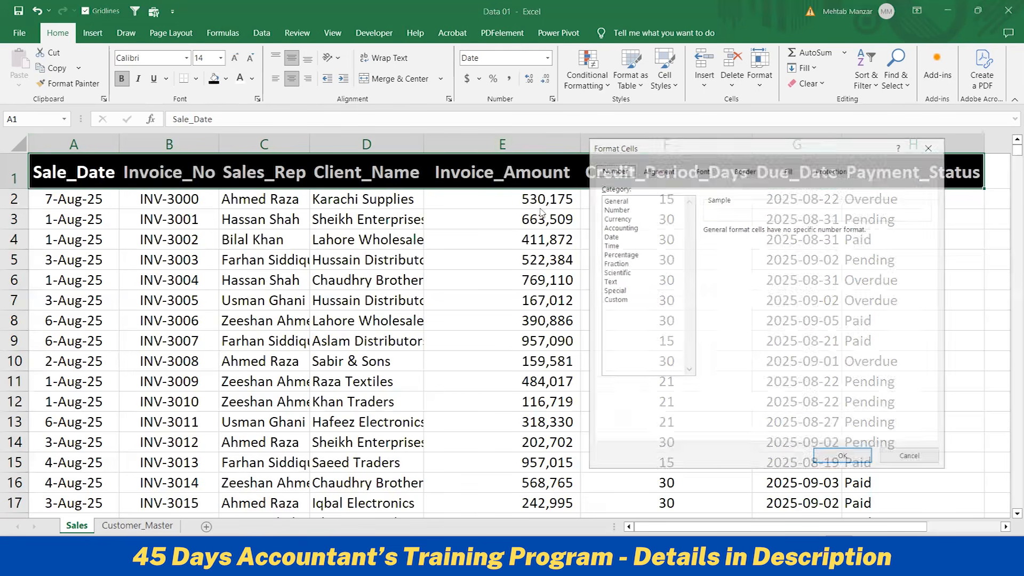
pyautogui.click(736, 171)
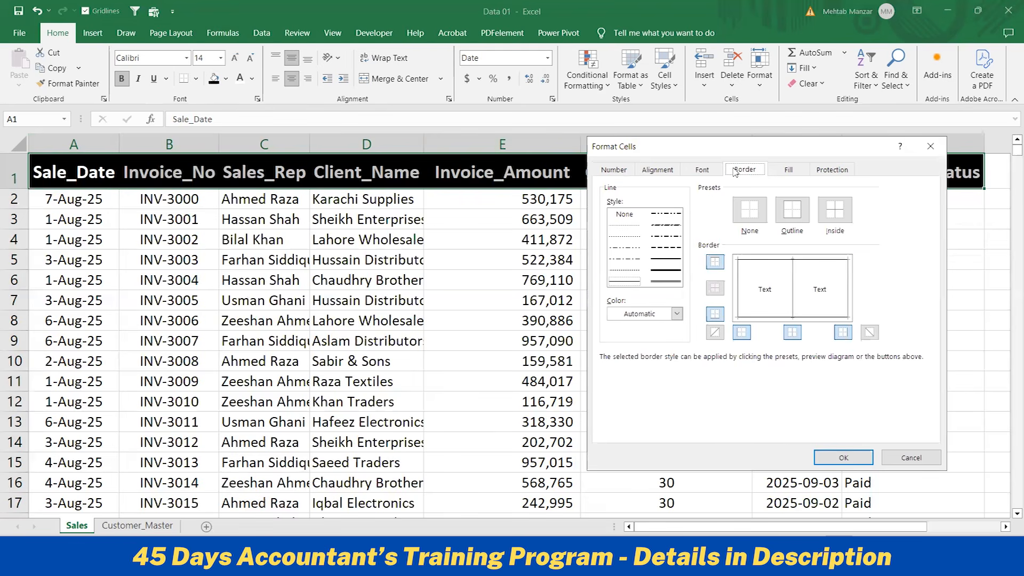
pyautogui.click(631, 285)
pyautogui.click(676, 313)
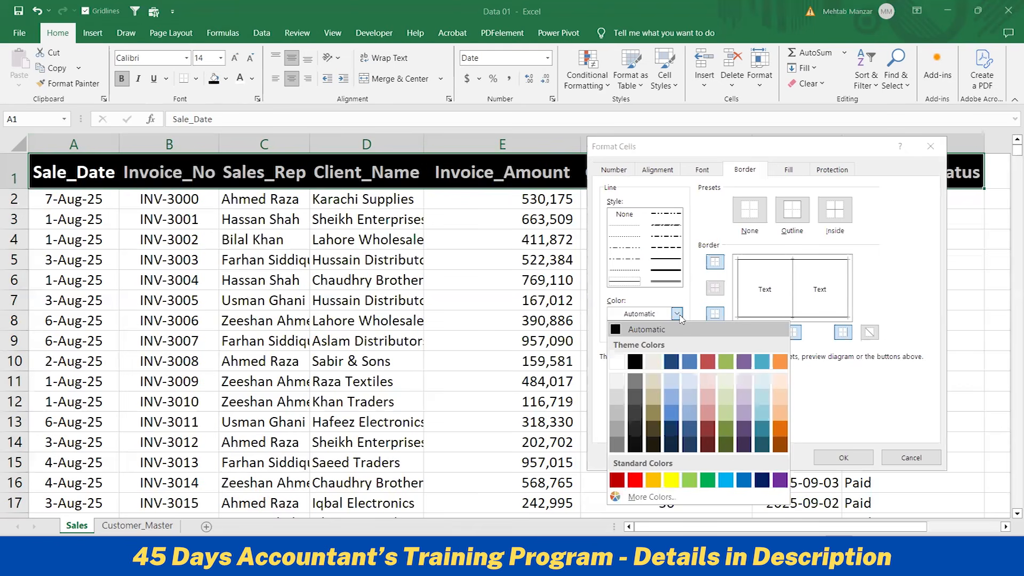
pyautogui.click(621, 364)
pyautogui.click(831, 214)
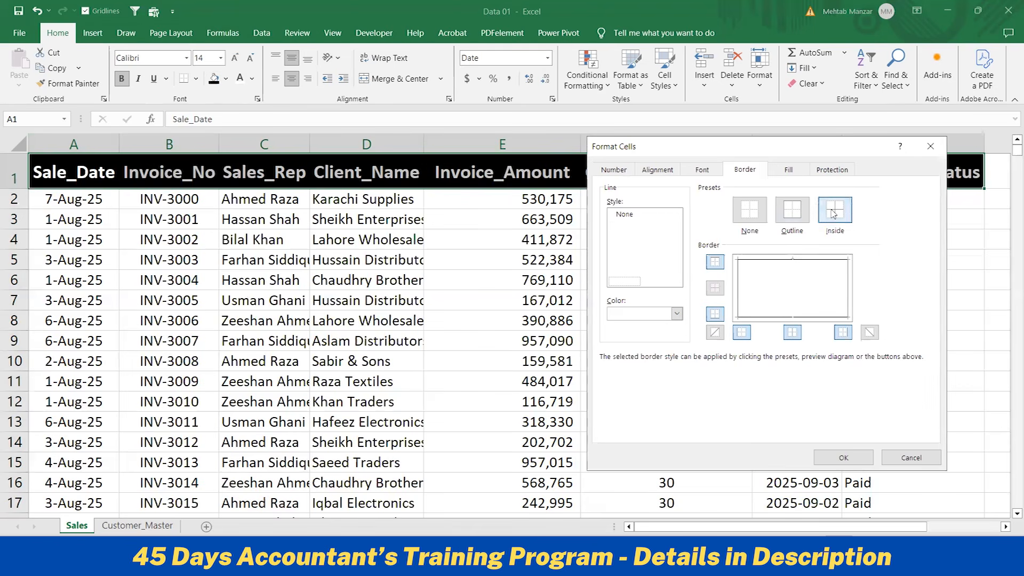
pyautogui.click(854, 458)
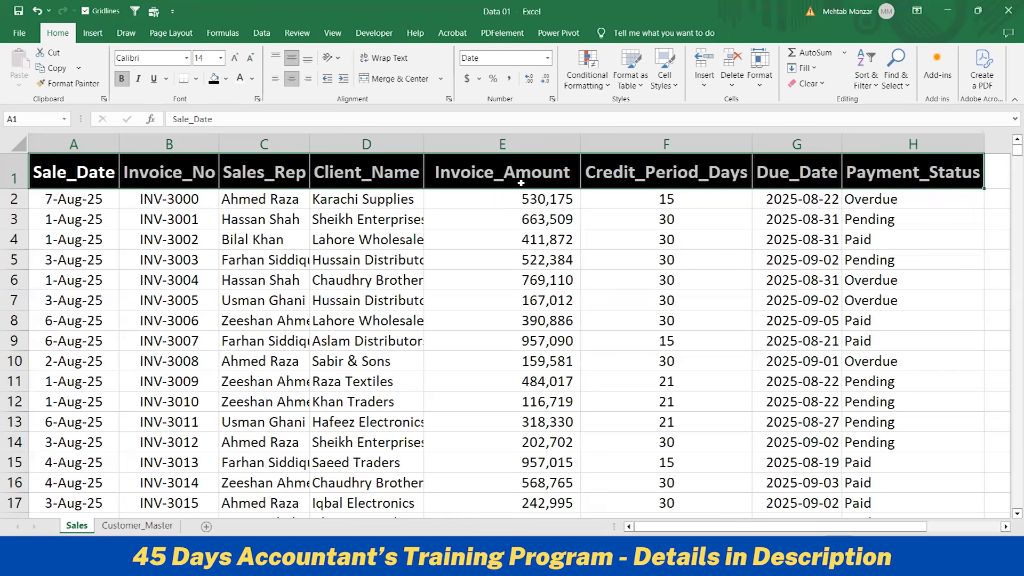
pyautogui.hotkey('ctrl', 'Home')
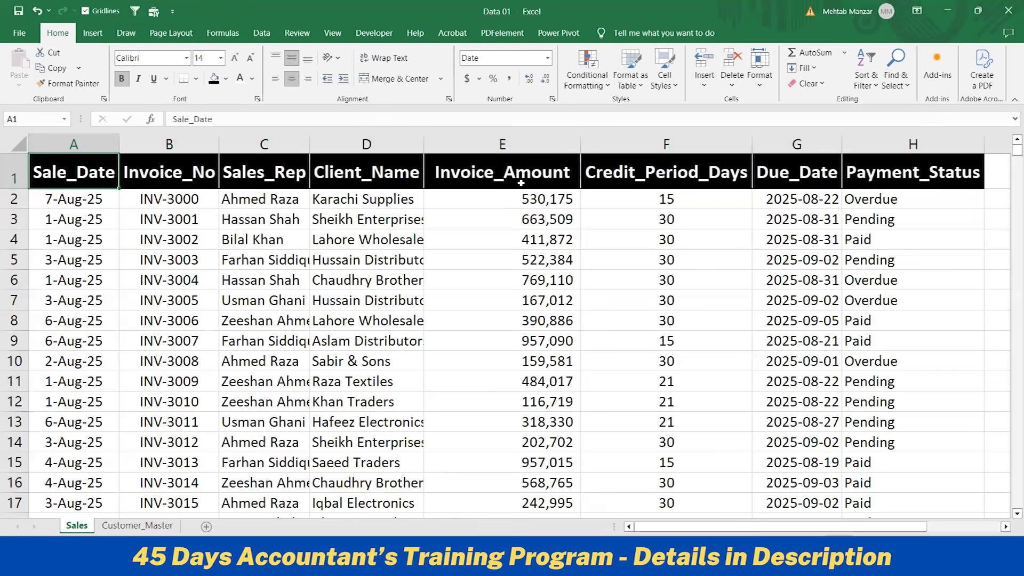
# - Add an Equal To highlight rule to the Payment_Status column for Overdue, using Light Red Fill with Dark Red Text
pyautogui.click(897, 173)
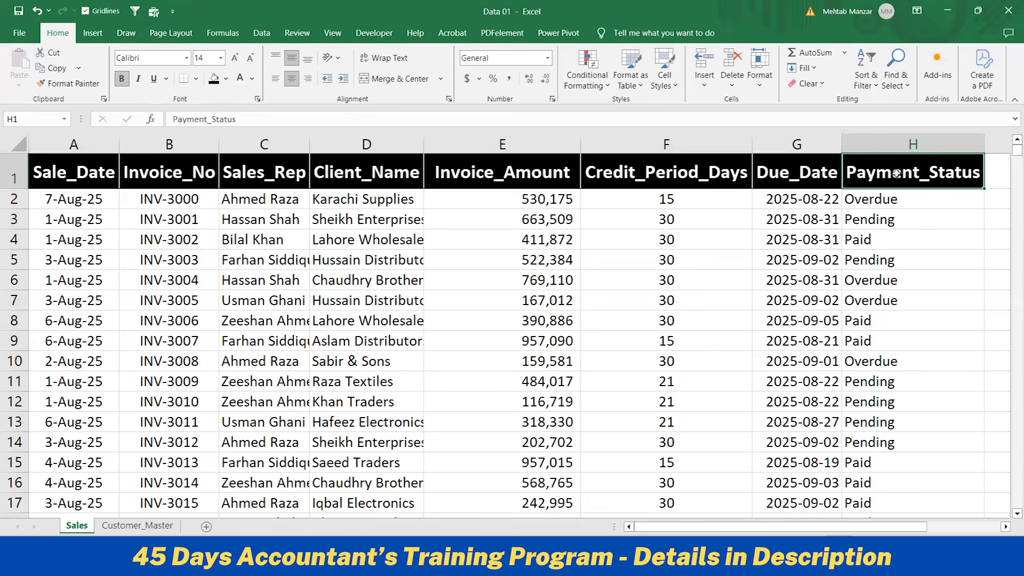
pyautogui.hotkey('ctrl', 'shift', 'Down')
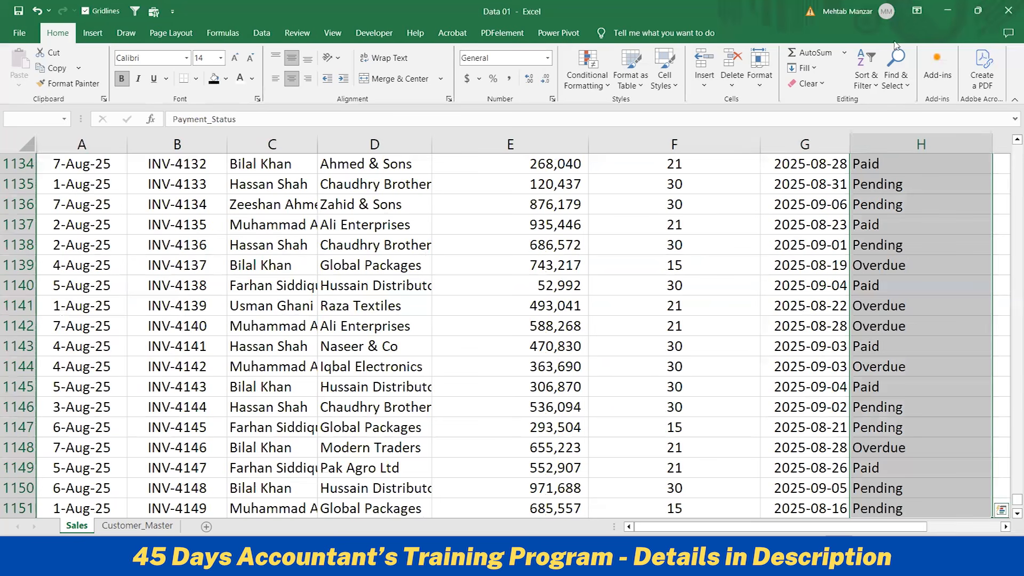
pyautogui.click(594, 83)
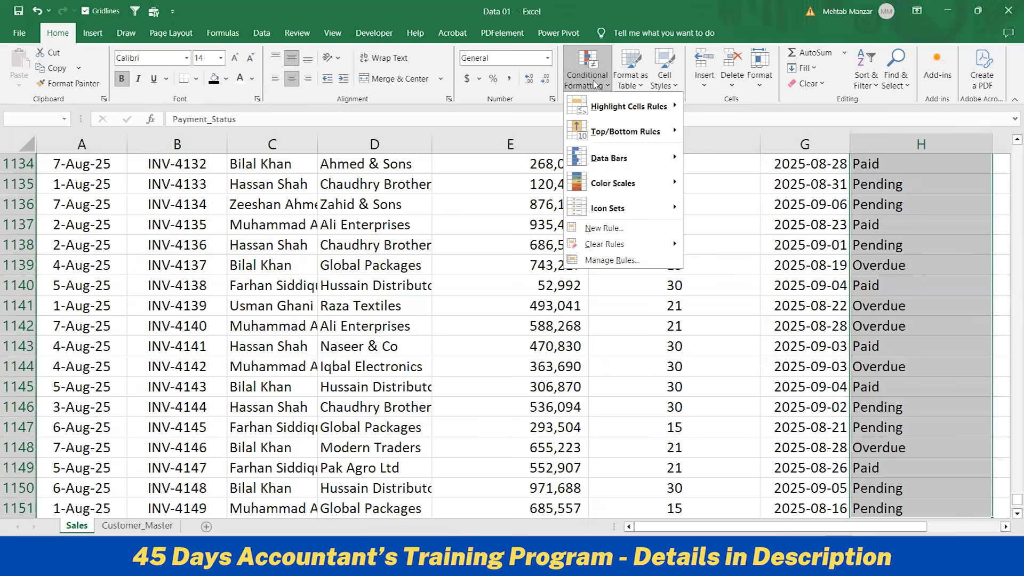
pyautogui.moveTo(643, 113)
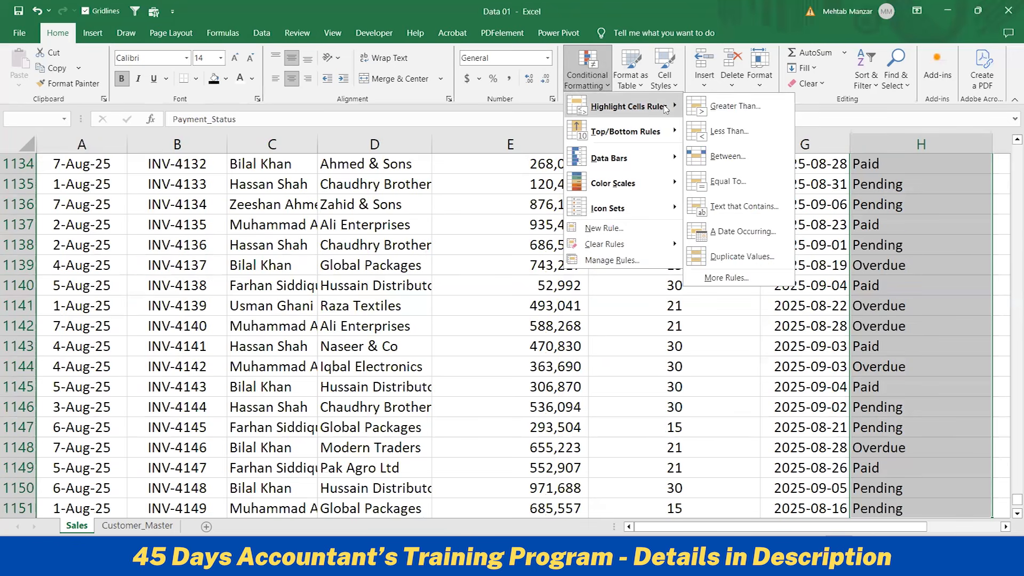
pyautogui.click(739, 182)
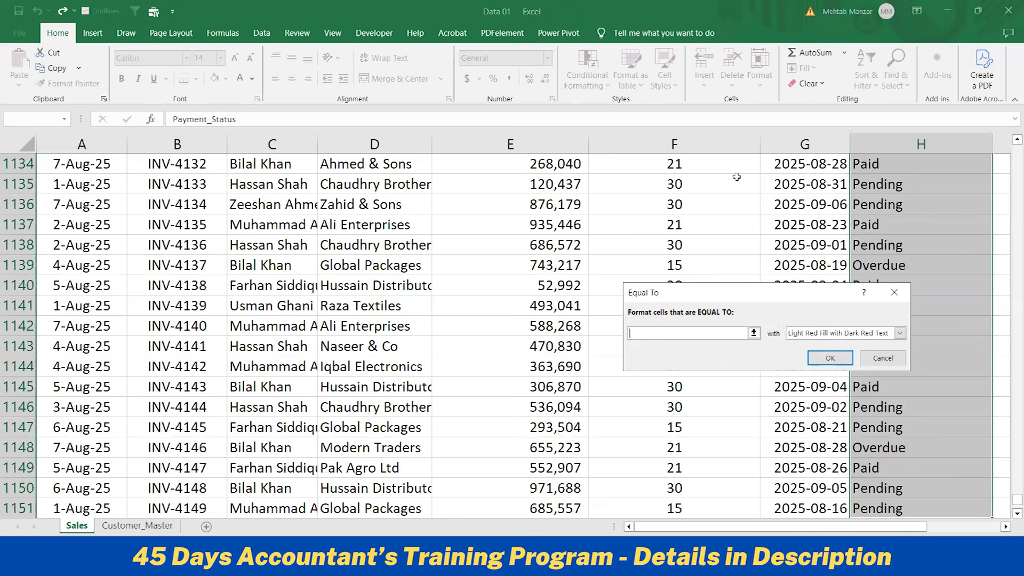
pyautogui.write('Overdue')
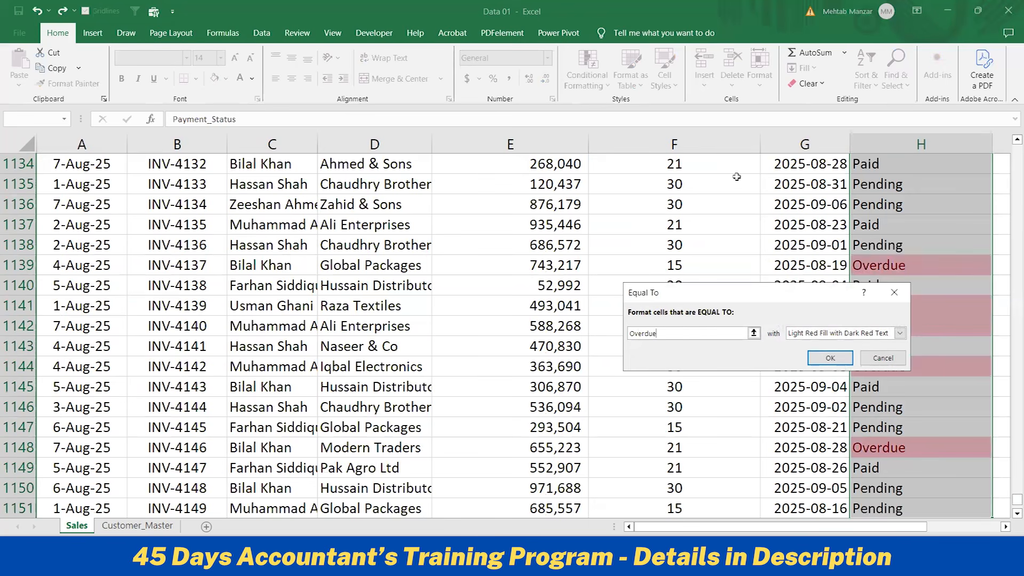
pyautogui.click(837, 359)
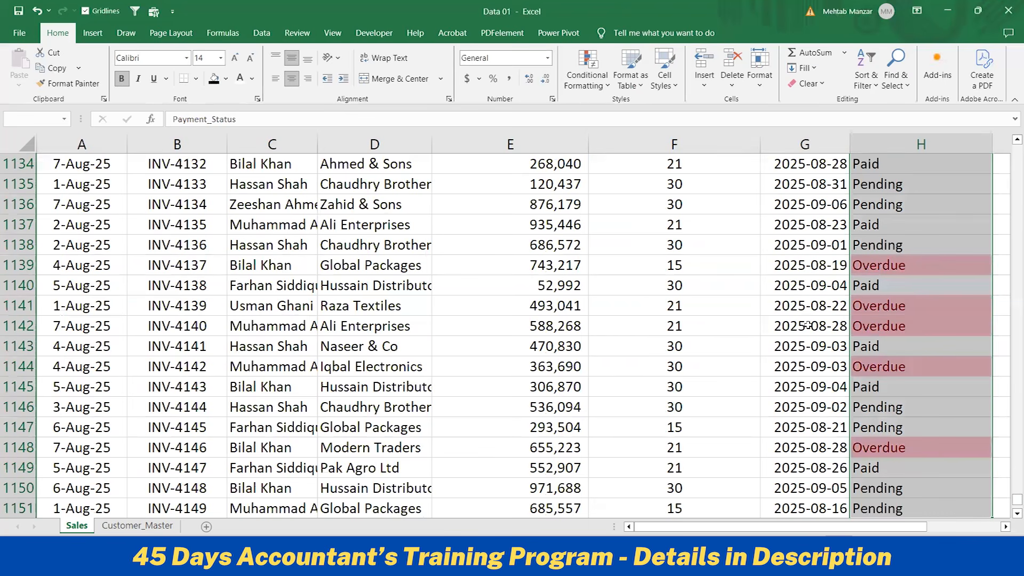
# - Return to cell A1 and autofit the Client_Name and Sales_Rep columns to their contents
pyautogui.scroll(18, 808, 324)
pyautogui.scroll(20, 809, 324)
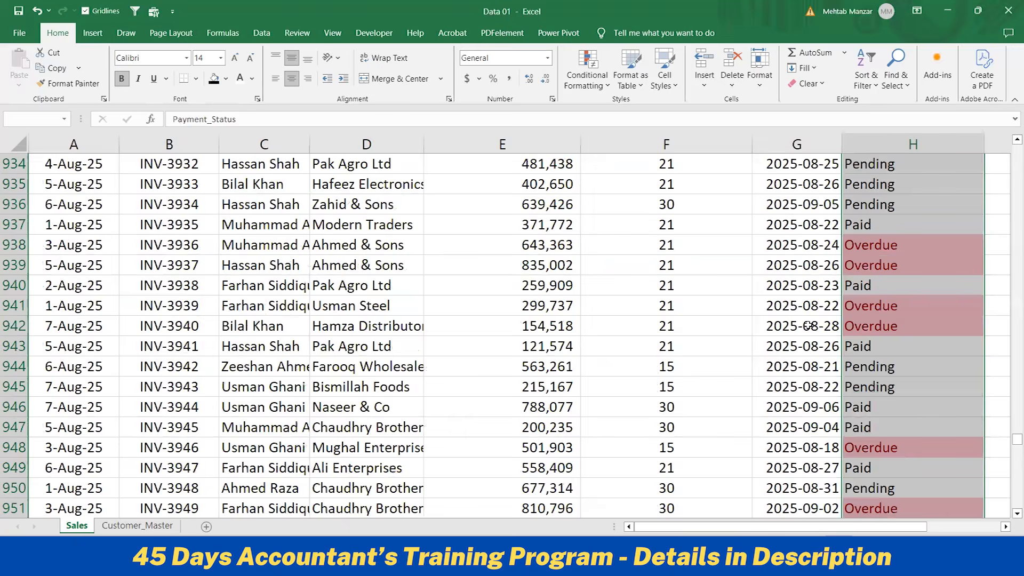
pyautogui.scroll(20, 808, 325)
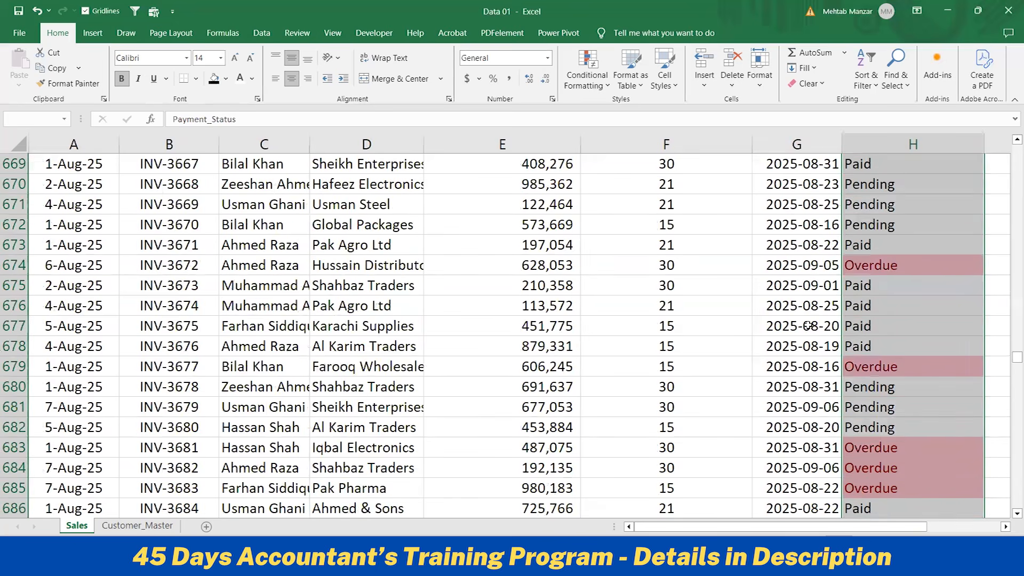
pyautogui.scroll(20, 808, 325)
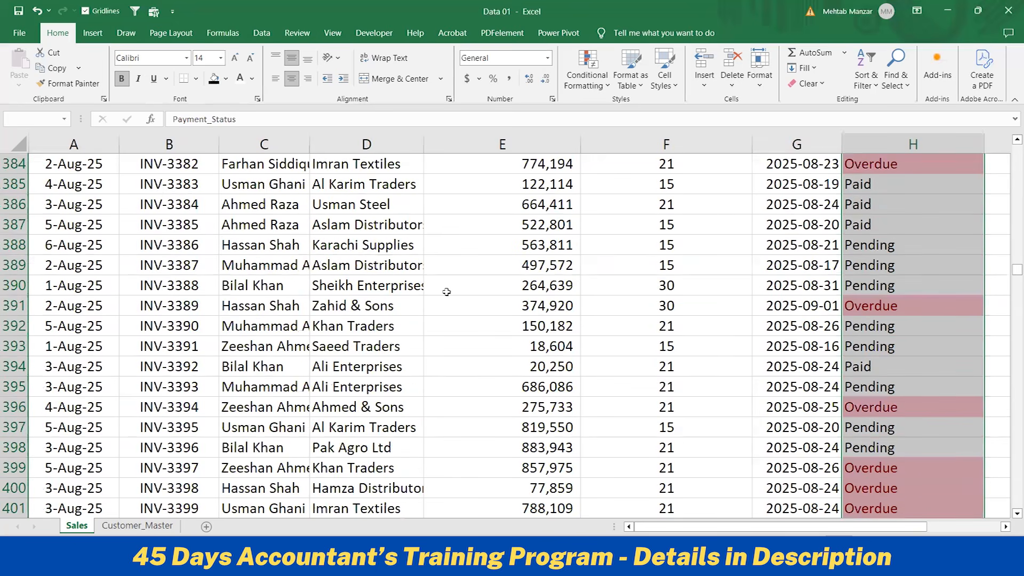
pyautogui.click(126, 311)
pyautogui.hotkey('ctrl', 'Home')
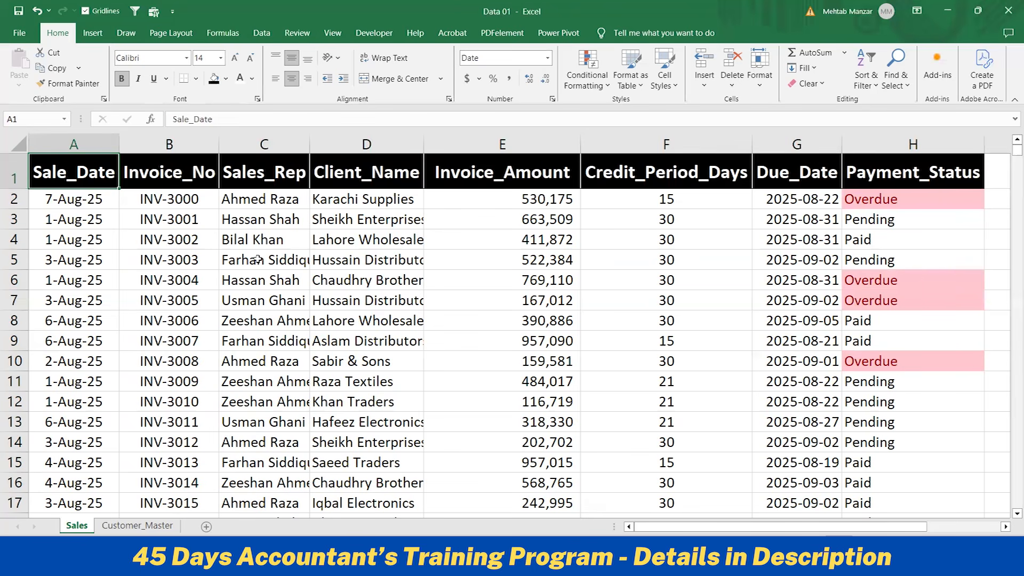
pyautogui.moveTo(423, 143); pyautogui.dragTo(423, 143)
pyautogui.doubleClick(424, 143)
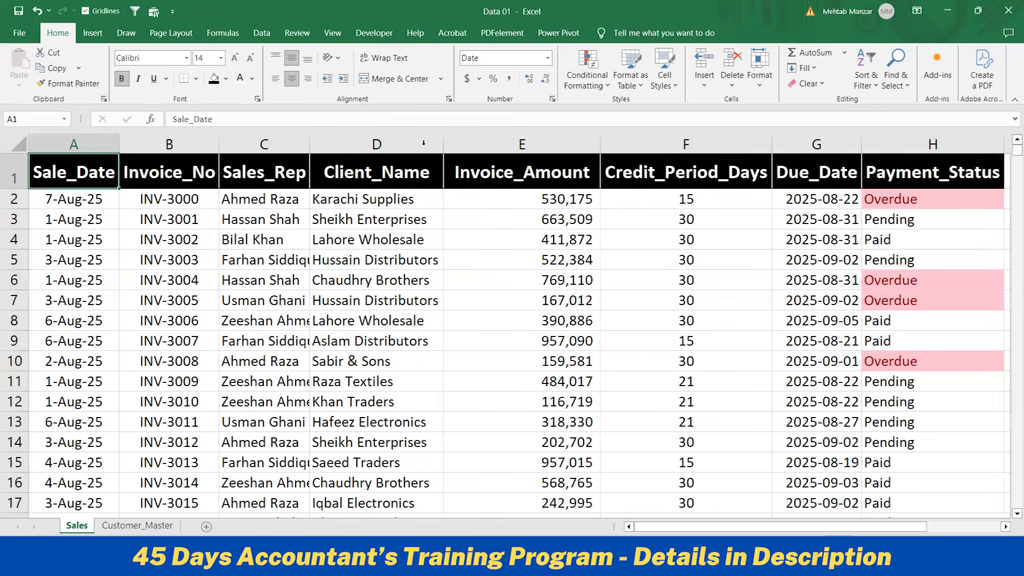
pyautogui.doubleClick(311, 144)
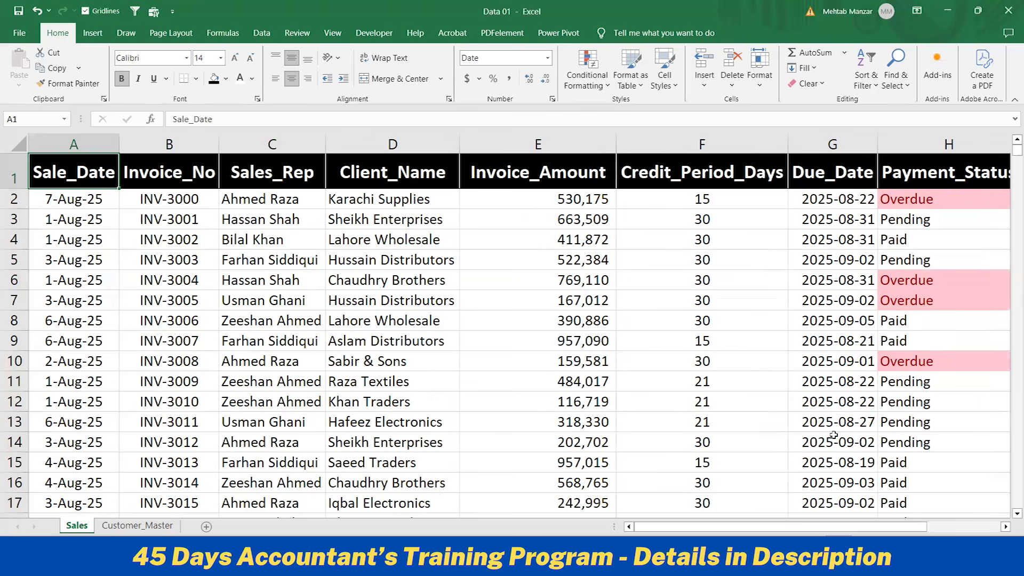
# - Insert a PivotTable from the Sales data range A1:H1151, placed on the existing worksheet at cell J1
pyautogui.keyDown('ctrl'); pyautogui.scroll(-1, 513, 325); pyautogui.keyUp('ctrl')
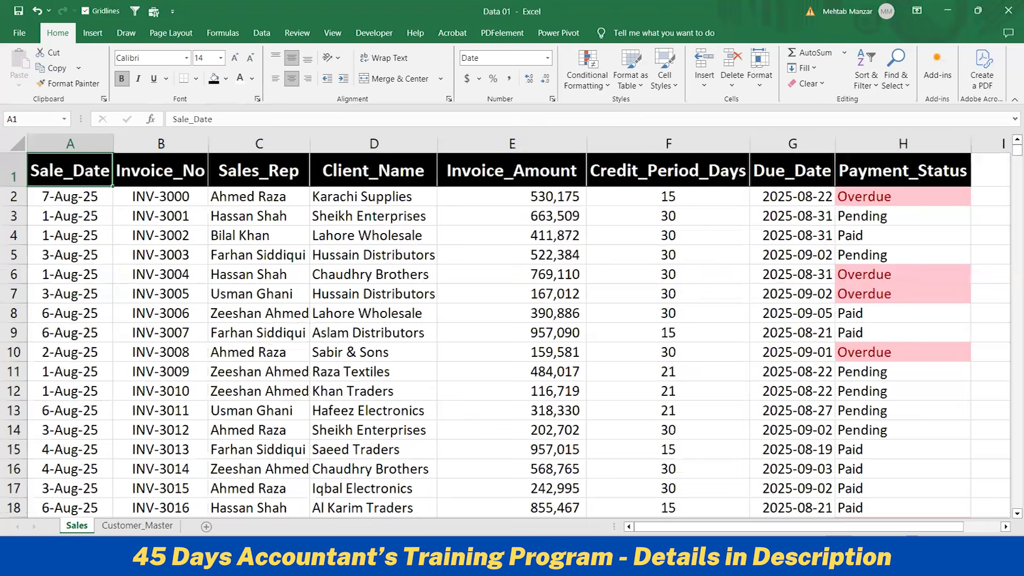
pyautogui.keyDown('ctrl'); pyautogui.scroll(-2, 808, 154); pyautogui.keyUp('ctrl')
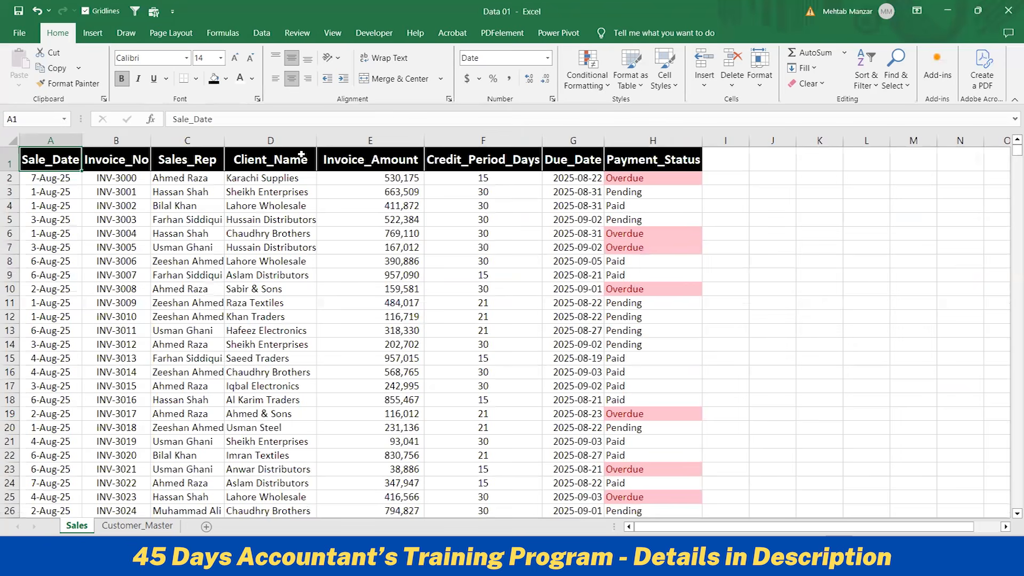
pyautogui.click(188, 270)
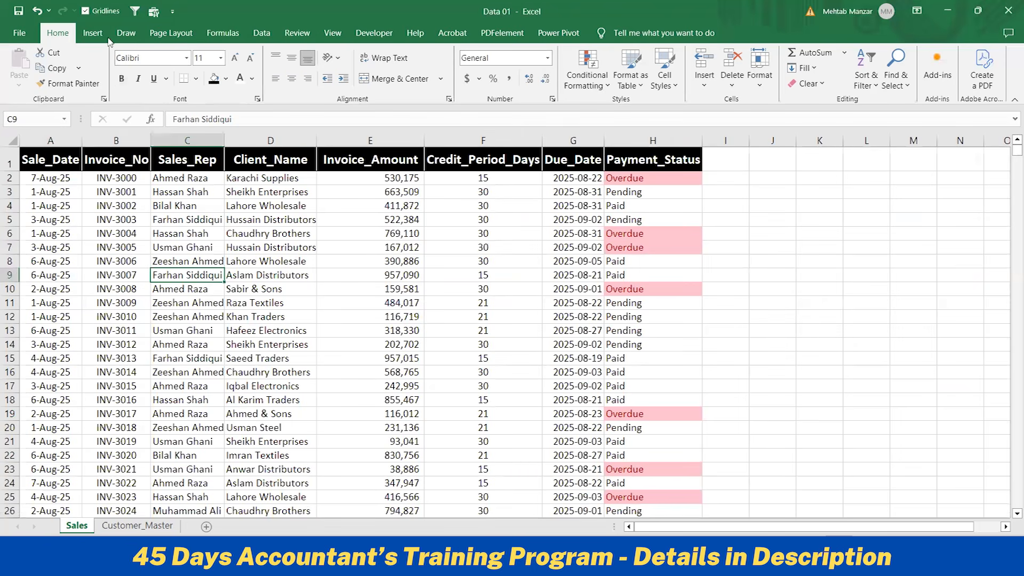
pyautogui.click(93, 33)
pyautogui.click(25, 62)
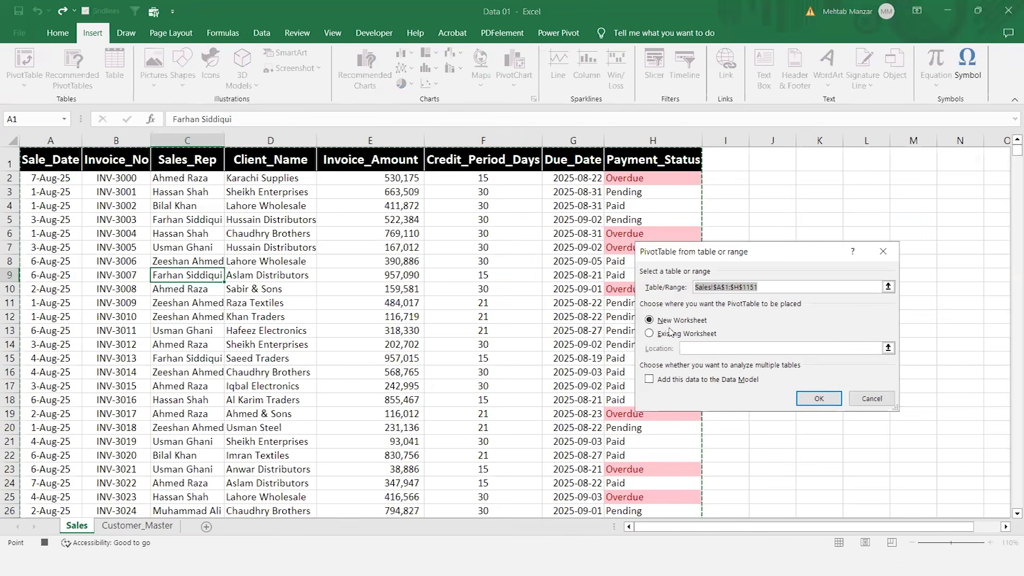
pyautogui.click(649, 334)
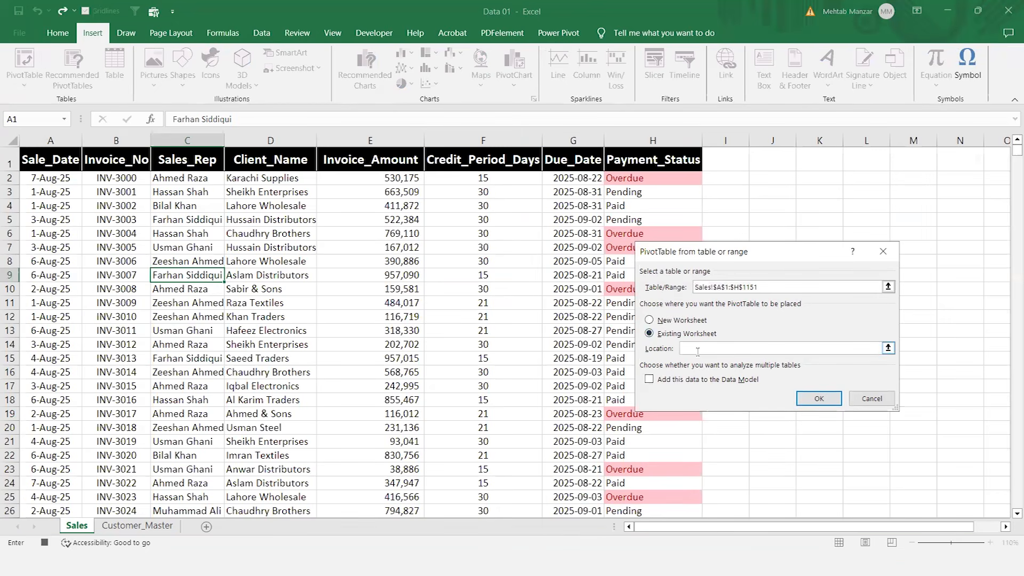
pyautogui.click(767, 160)
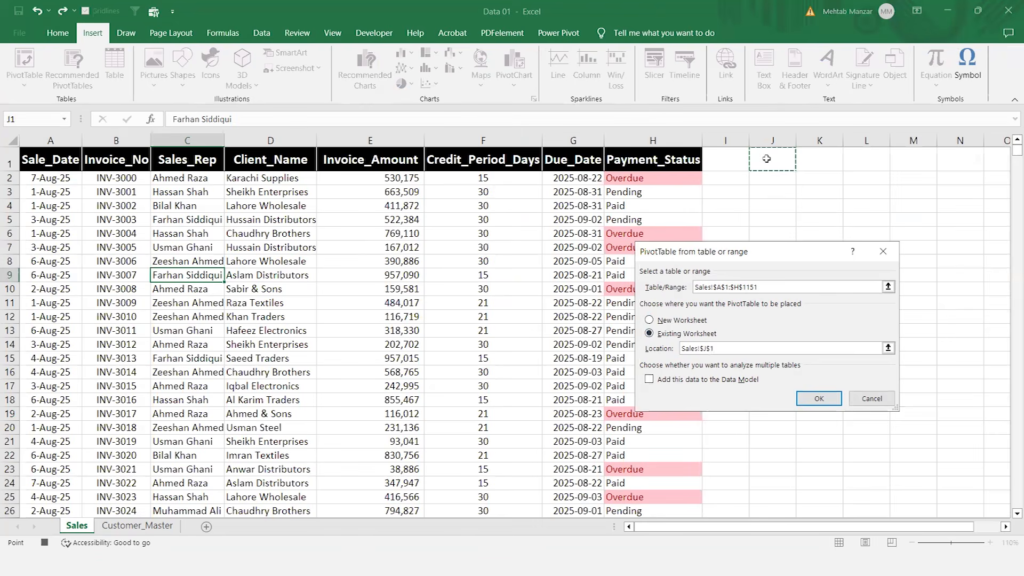
pyautogui.click(819, 398)
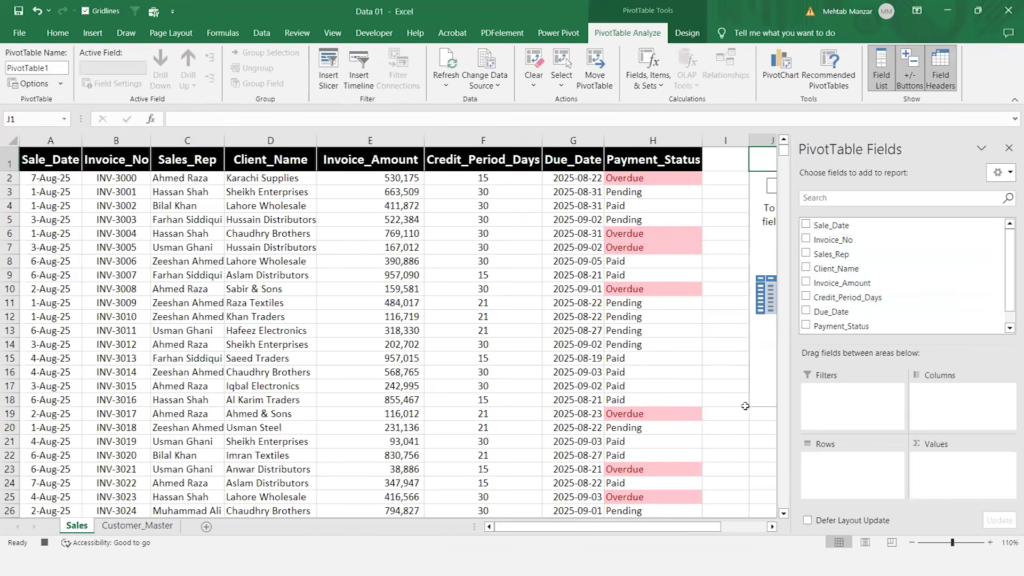
# - Build the PivotTable with Client_Name as rows, Payment_Status as columns and the sum of Invoice_Amount as values
pyautogui.moveTo(692, 529); pyautogui.dragTo(750, 520)
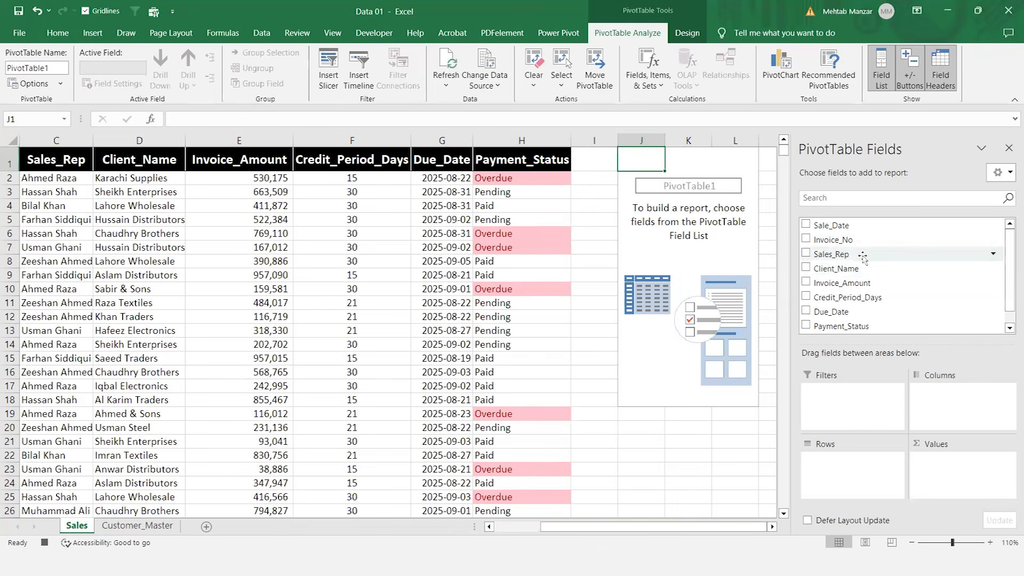
pyautogui.moveTo(848, 268); pyautogui.dragTo(859, 474)
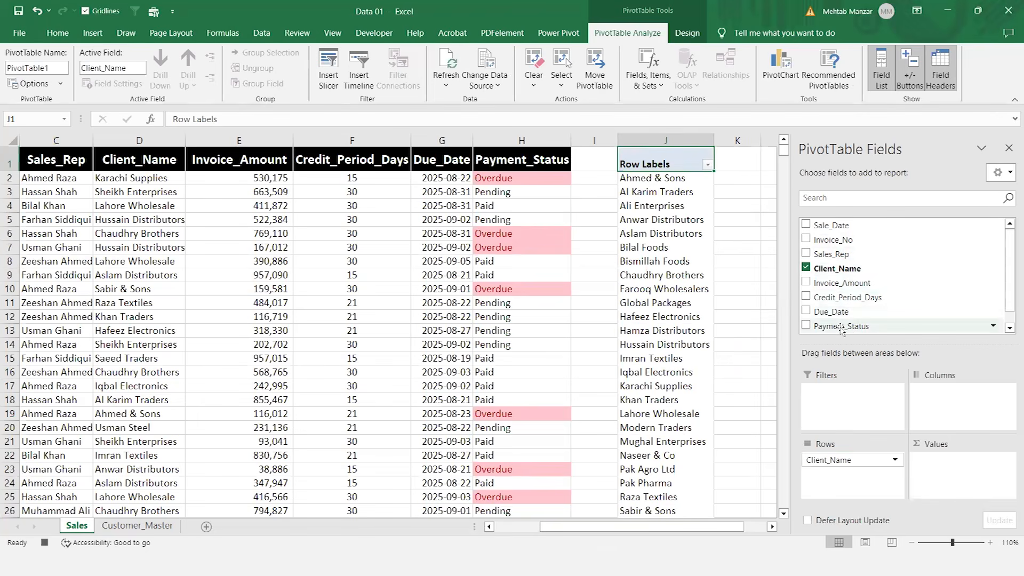
pyautogui.moveTo(841, 328); pyautogui.dragTo(937, 392)
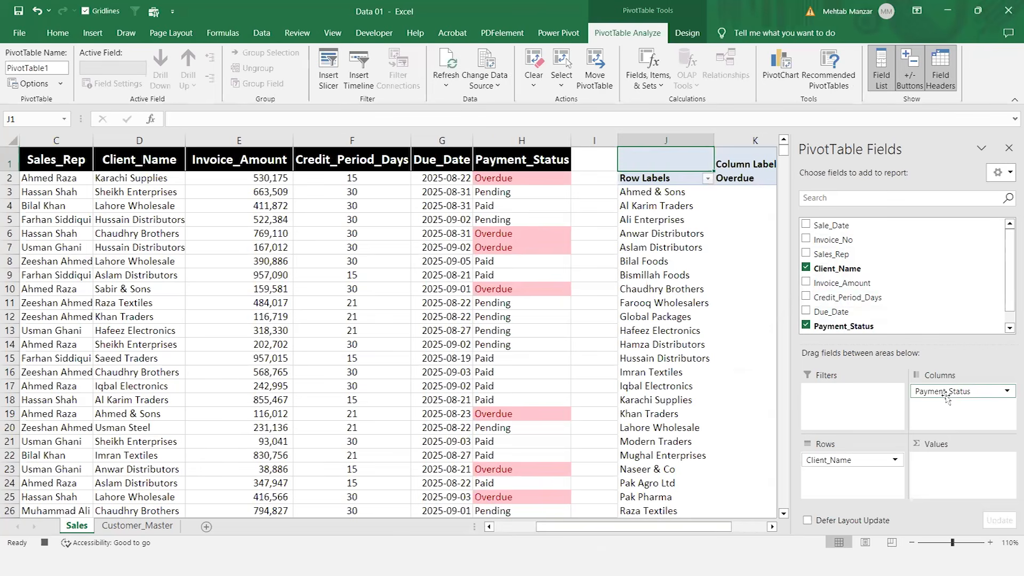
pyautogui.moveTo(849, 283); pyautogui.dragTo(958, 465)
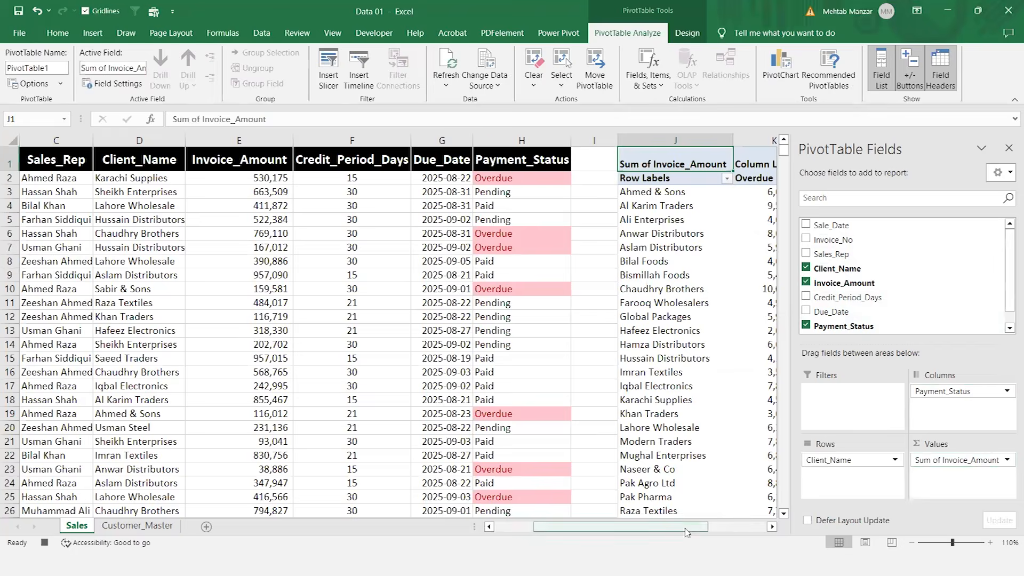
pyautogui.moveTo(699, 531); pyautogui.dragTo(757, 531)
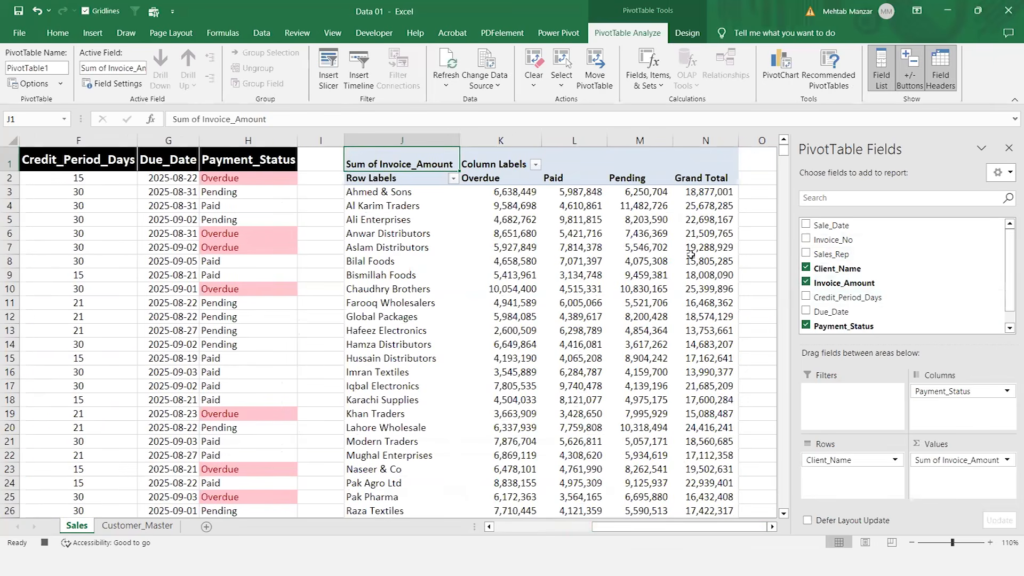
pyautogui.moveTo(531, 389)
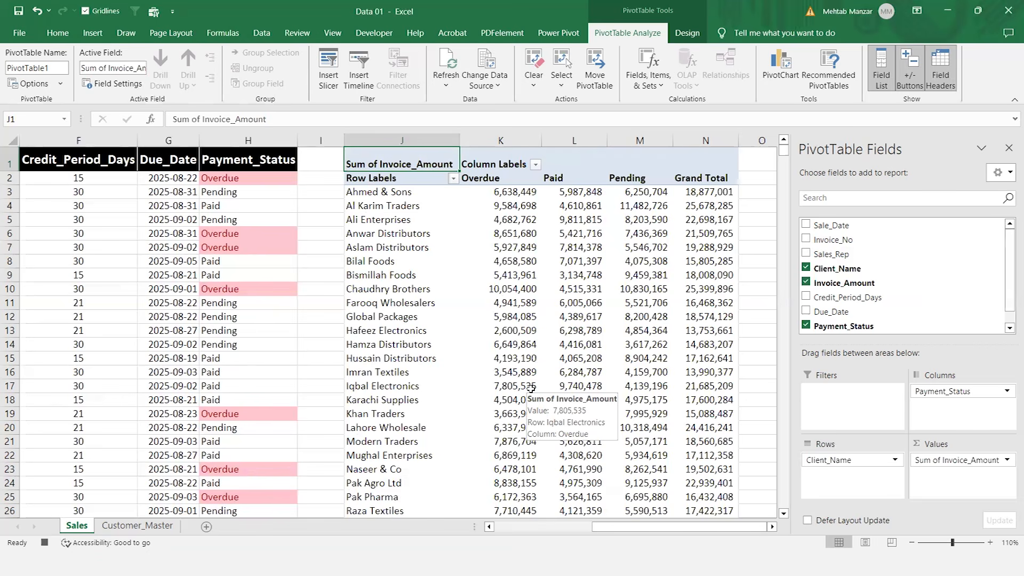
# - Stop recording the macro and switch to the Data 01 - Copy workbook
pyautogui.click(45, 543)
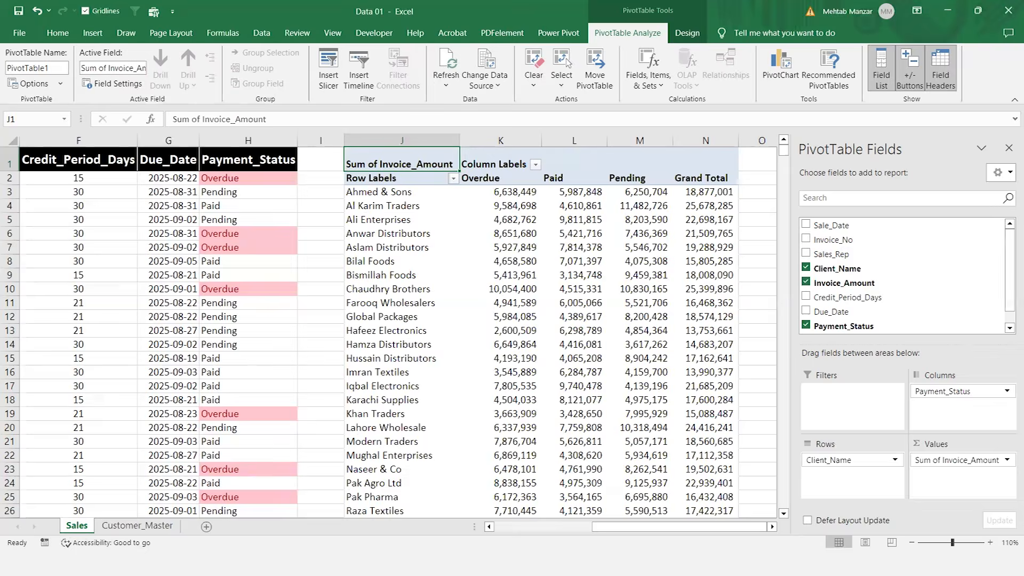
pyautogui.moveTo(379, 574)
pyautogui.click(325, 506)
pyautogui.moveTo(379, 574)
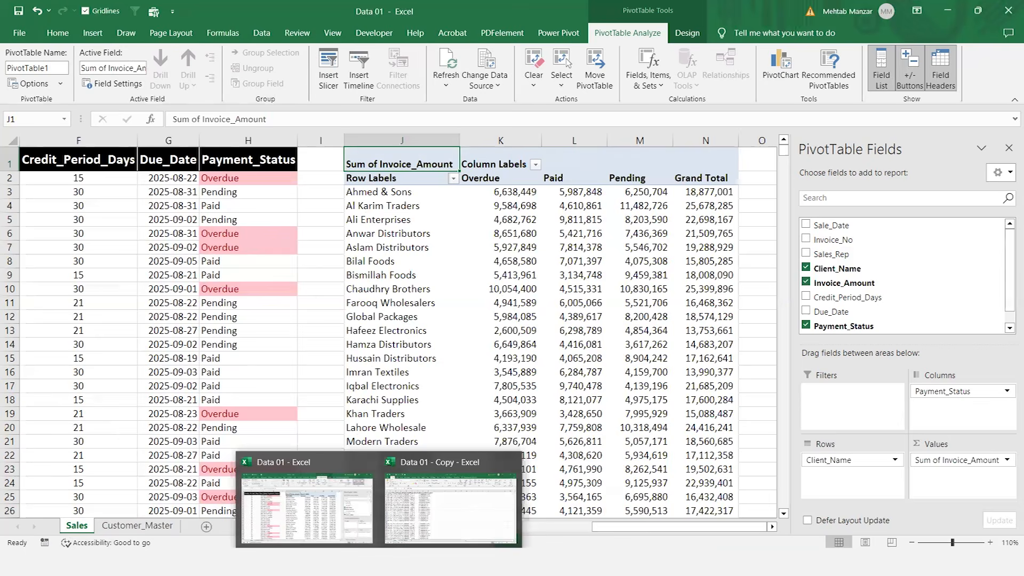
pyautogui.click(421, 500)
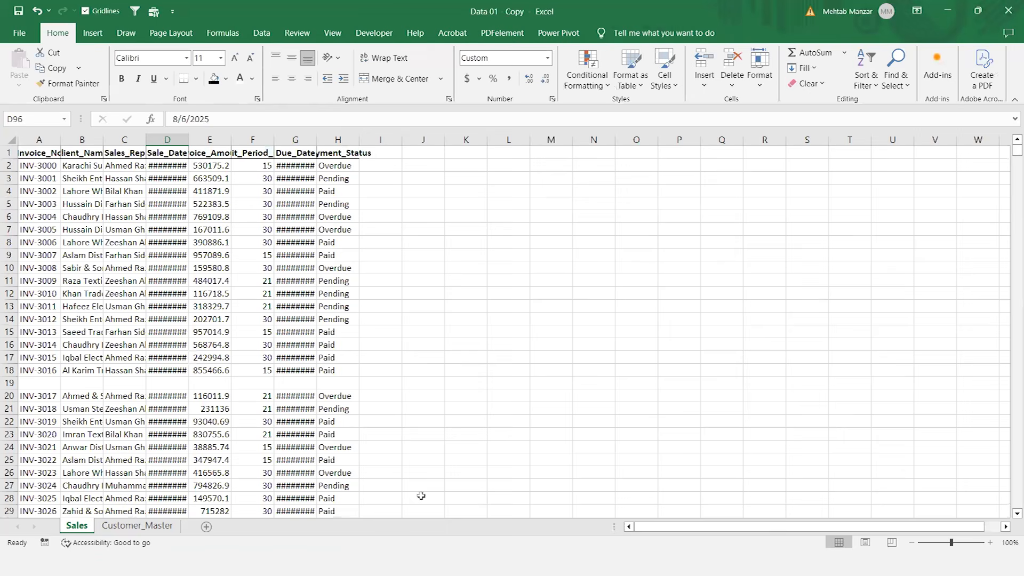
# - Run the PERSONAL.XLSB Revenue_Working macro on the copy's Sales sheet and review the formatted invoice table and PivotTable
pyautogui.click(113, 265)
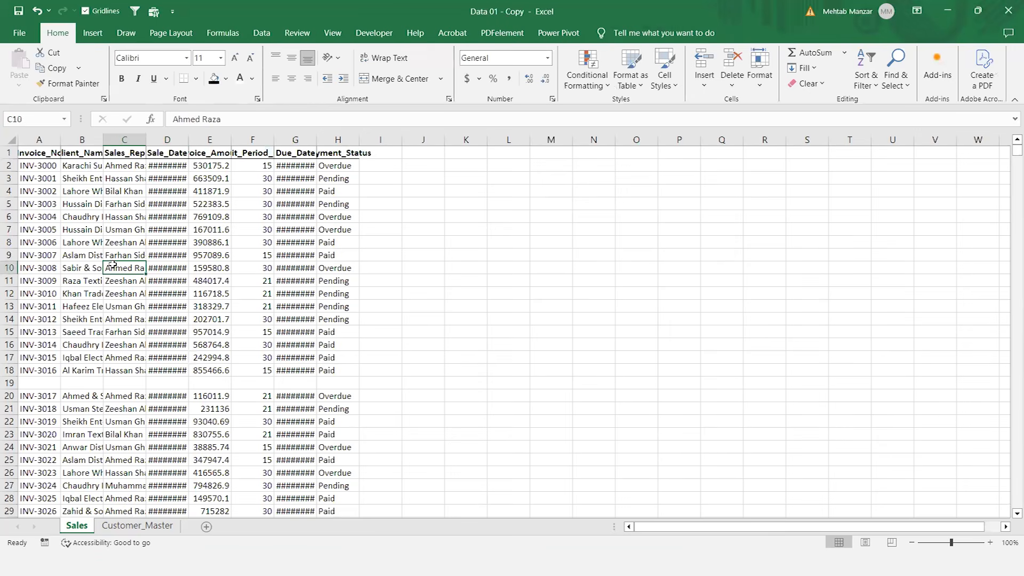
pyautogui.click(367, 33)
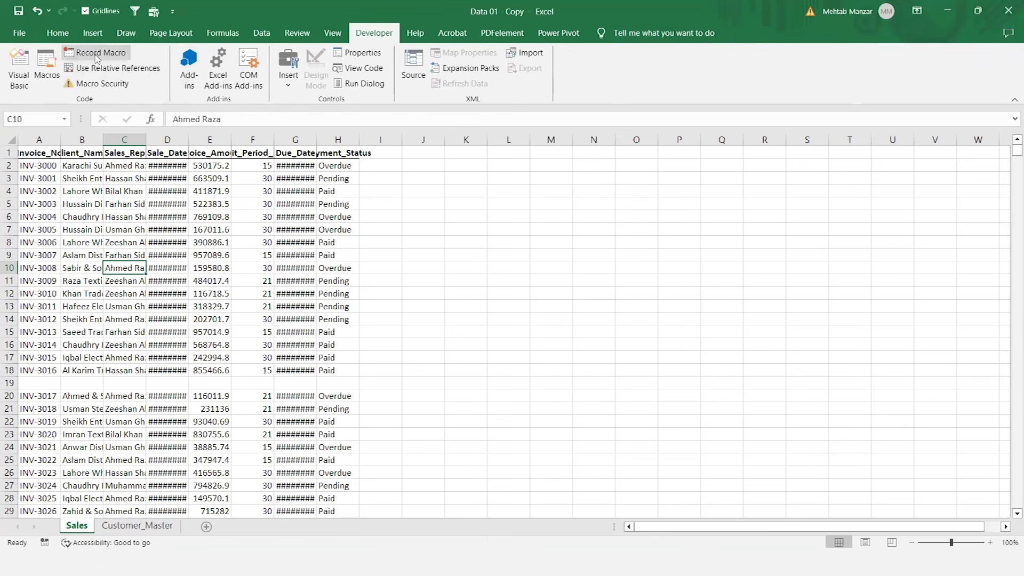
pyautogui.click(46, 67)
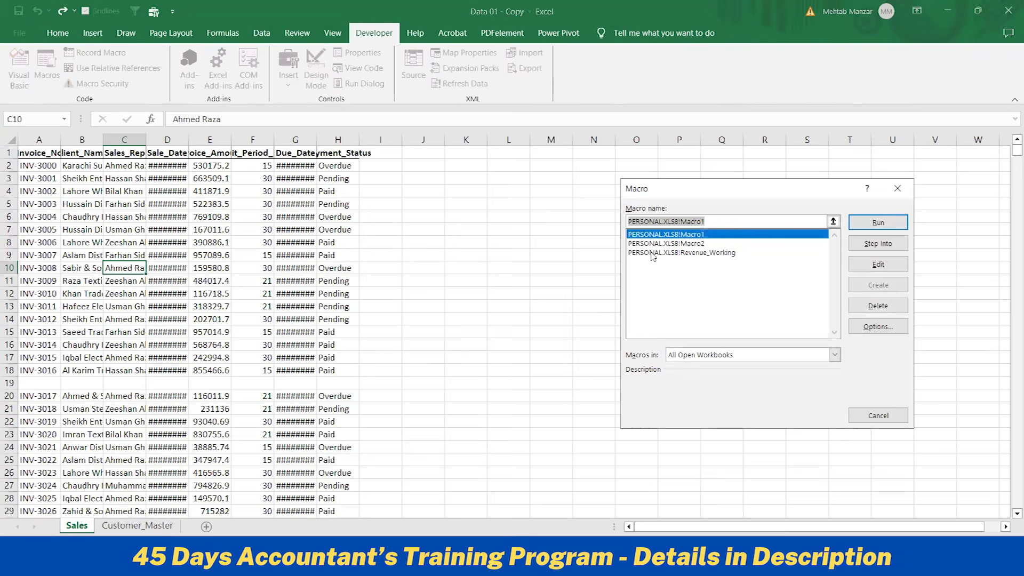
pyautogui.click(673, 253)
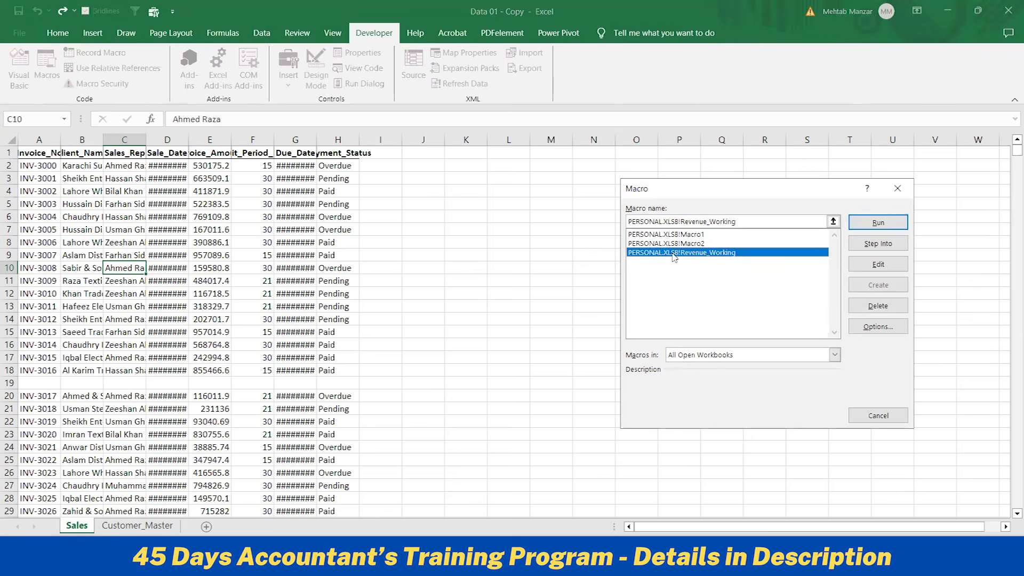
pyautogui.click(886, 226)
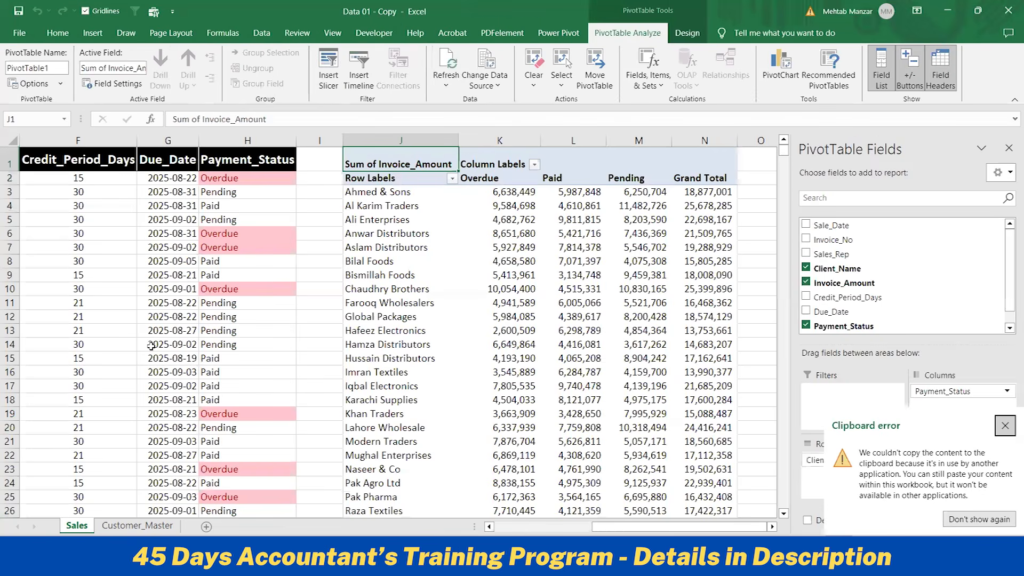
pyautogui.moveTo(635, 528); pyautogui.dragTo(494, 532)
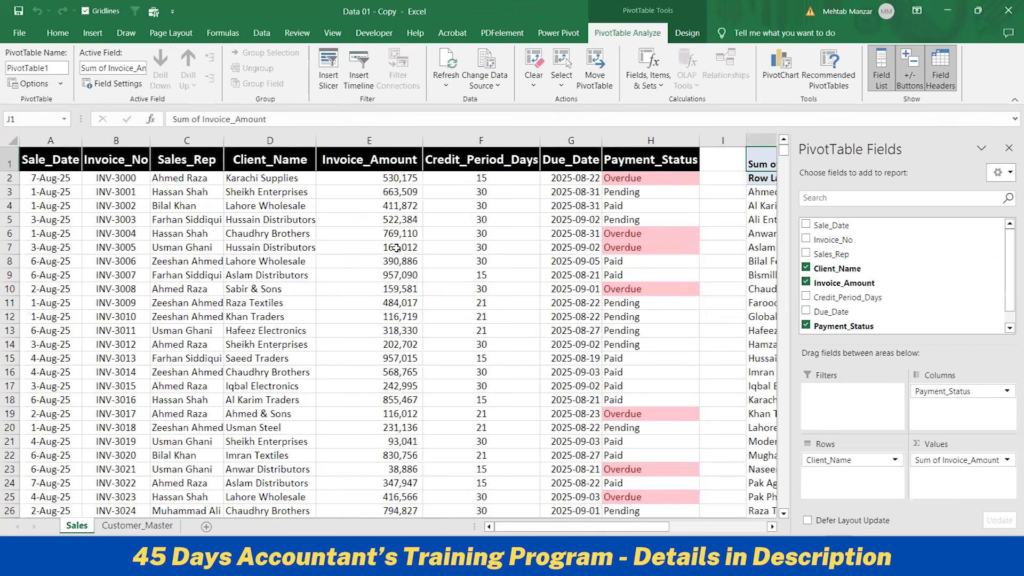
pyautogui.moveTo(635, 527); pyautogui.dragTo(733, 522)
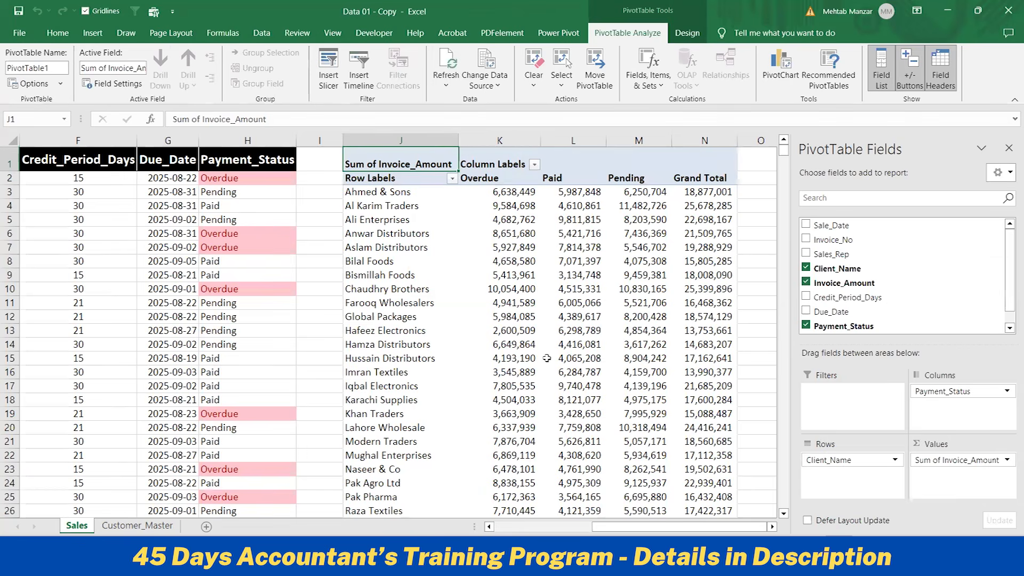
pyautogui.moveTo(547, 359)
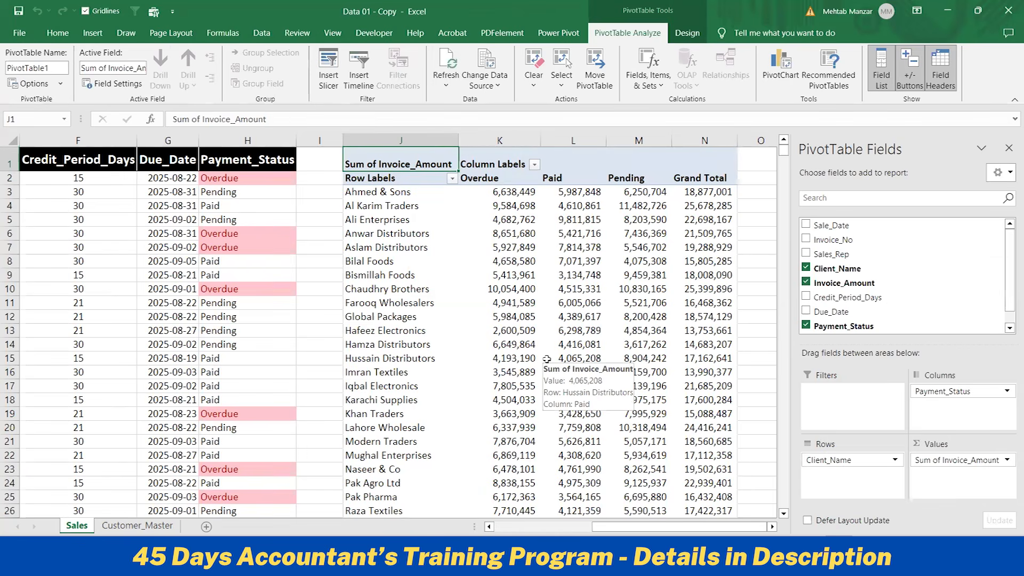